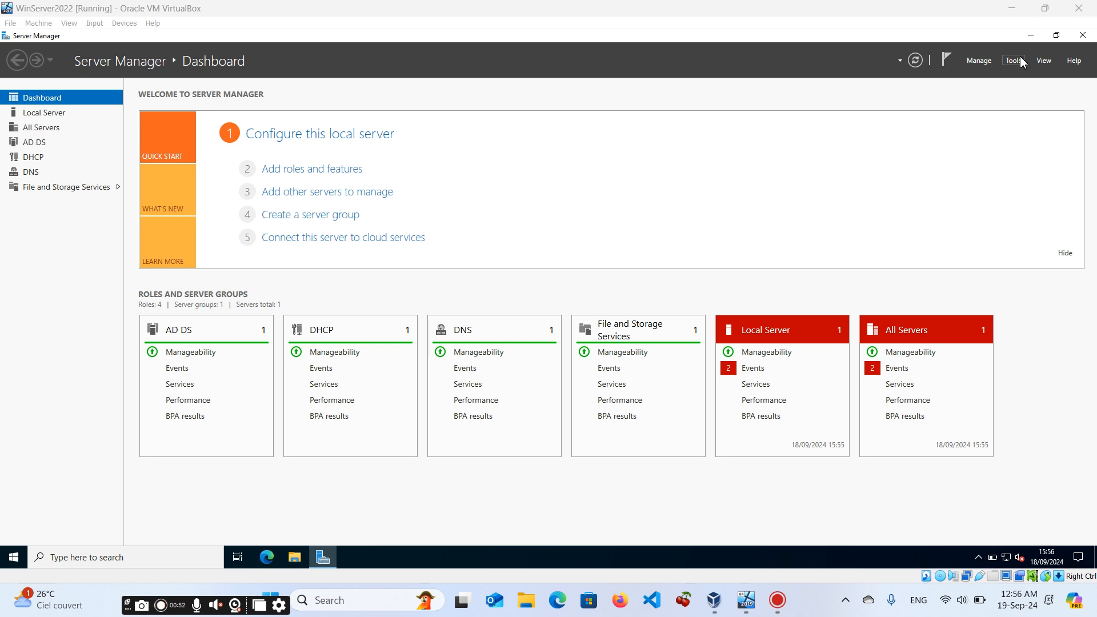
Open Active Directory Users and Computers from Server Manager.
{"action": "left_click", "coordinate": [1018, 62]}
{"action": "left_click", "coordinate": [1016, 62]}
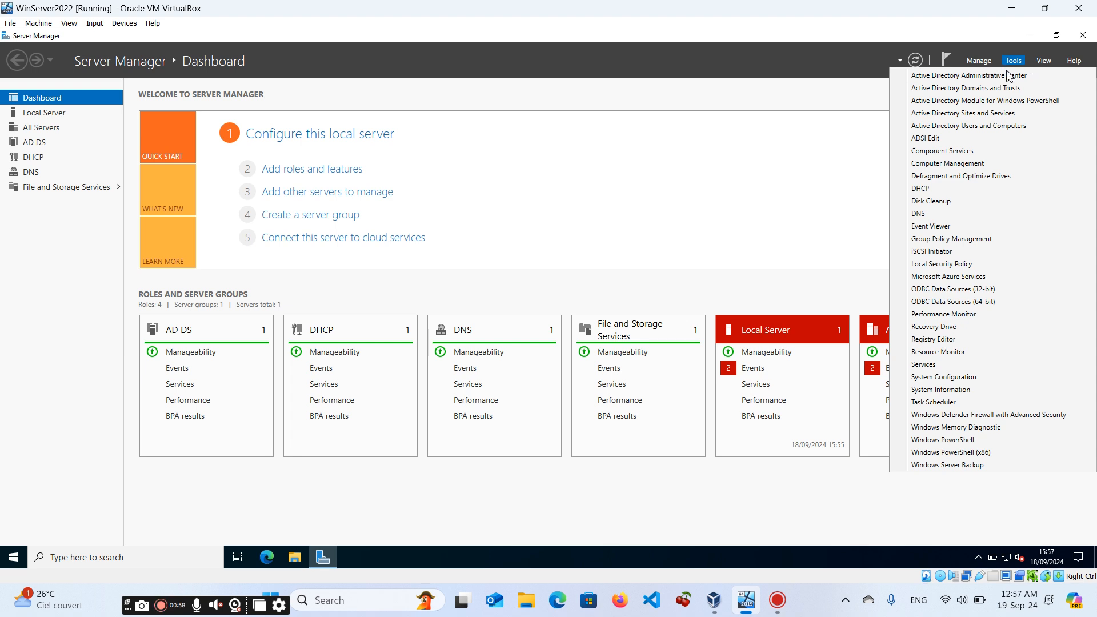
{"action": "left_click", "coordinate": [965, 128]}
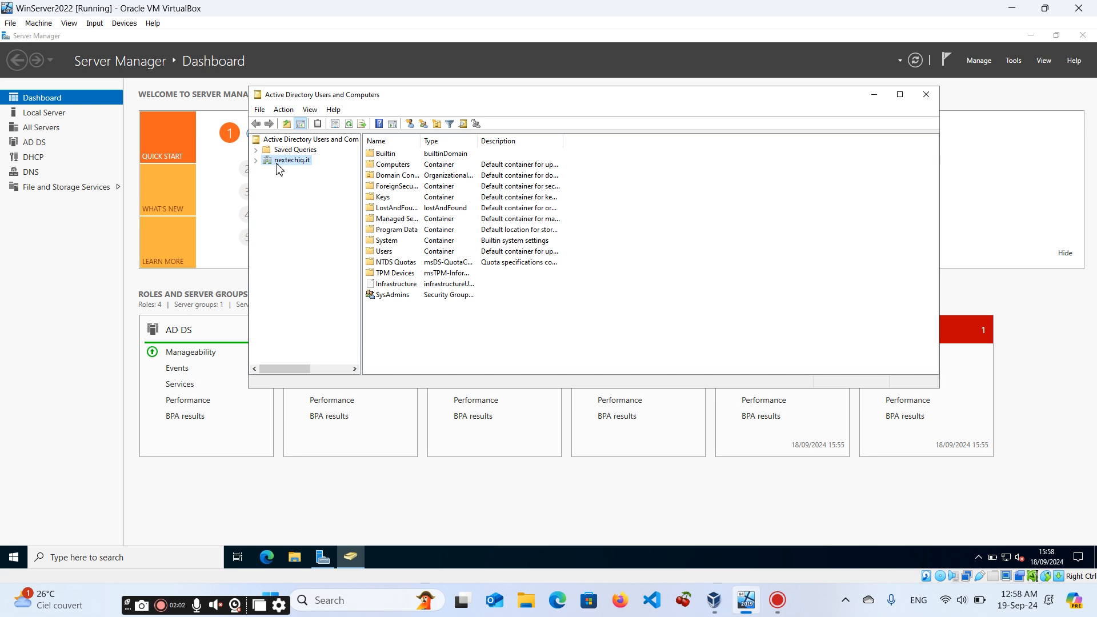
Create a new organizational unit named Demo directly under the nextechiq.it domain.
{"action": "left_click", "coordinate": [256, 160]}
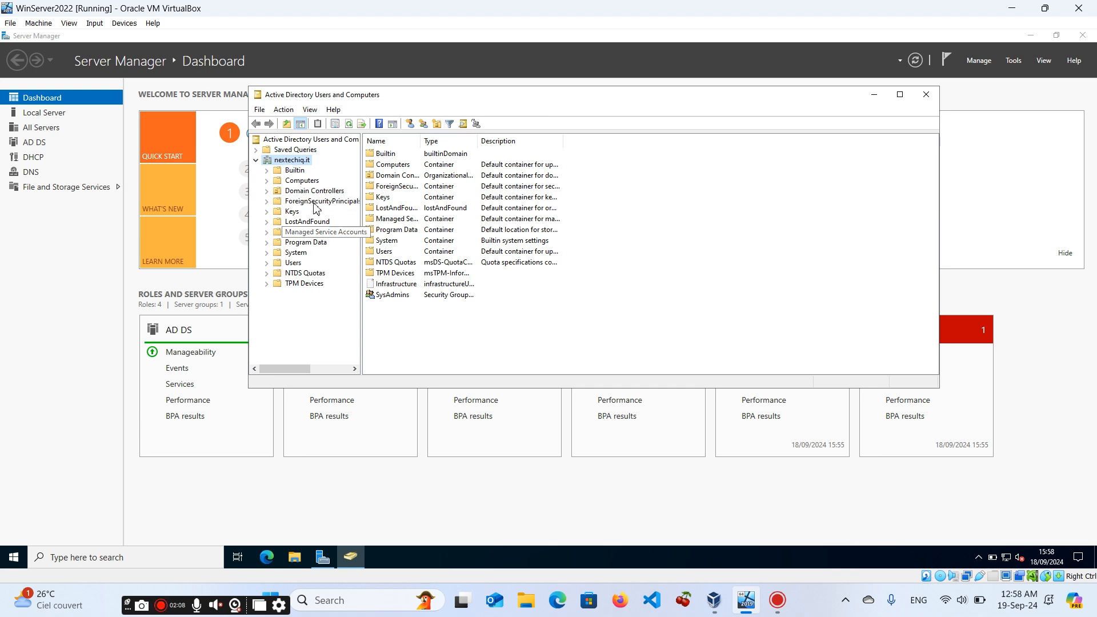
{"action": "left_click", "coordinate": [256, 161]}
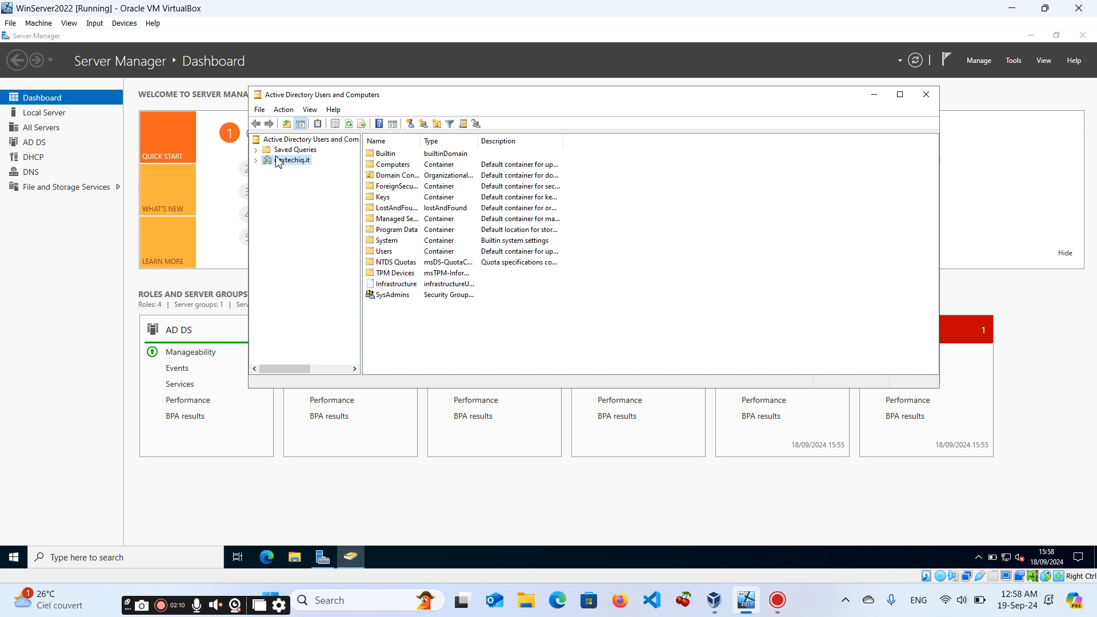
{"action": "right_click", "coordinate": [282, 165]}
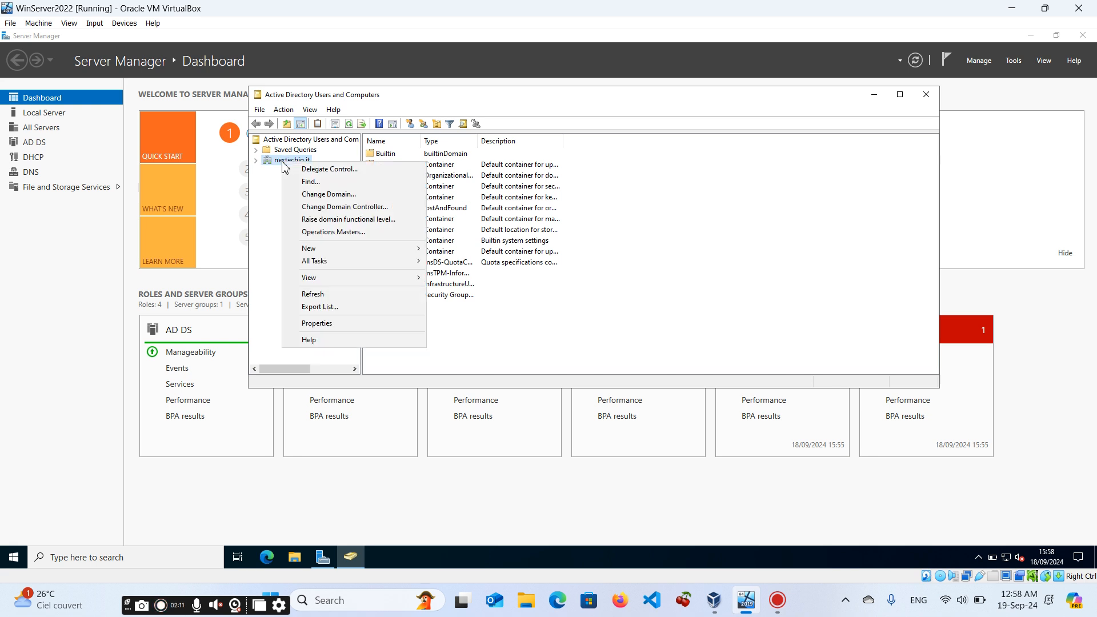
{"action": "mouse_move", "coordinate": [346, 251]}
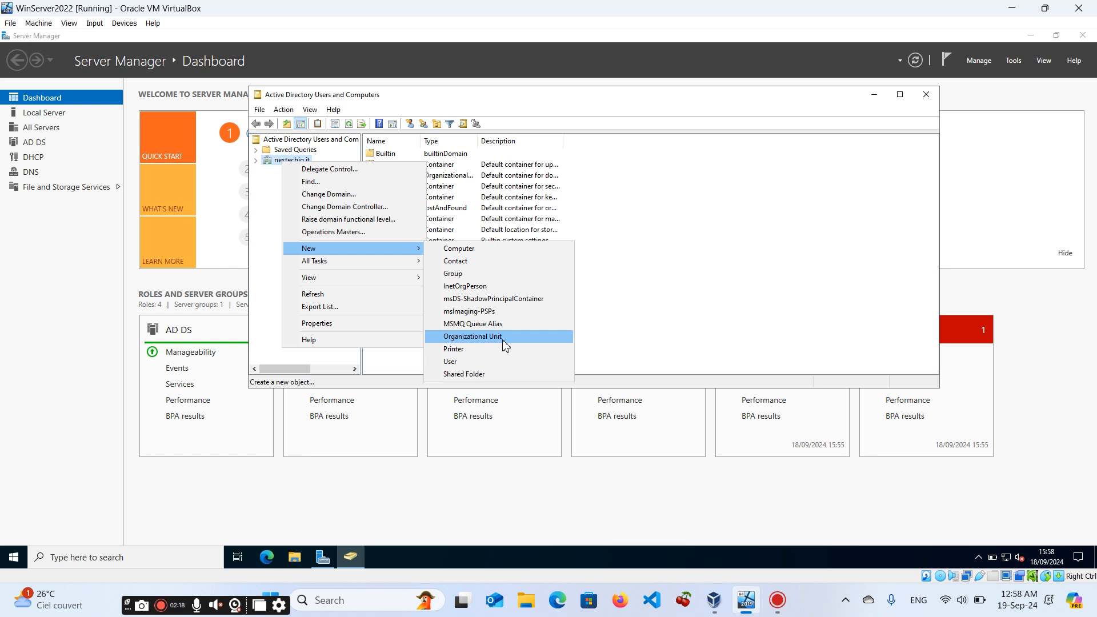
{"action": "left_click", "coordinate": [505, 338]}
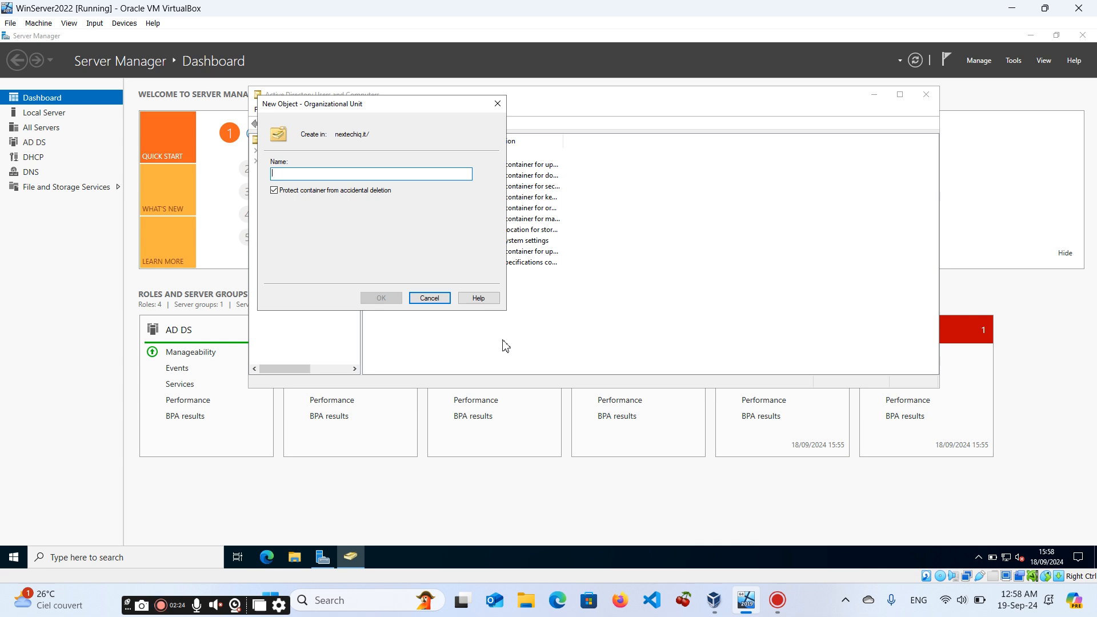
{"action": "type", "text": "I"}
{"action": "key", "text": "BackSpace"}
{"action": "type", "text": "D"}
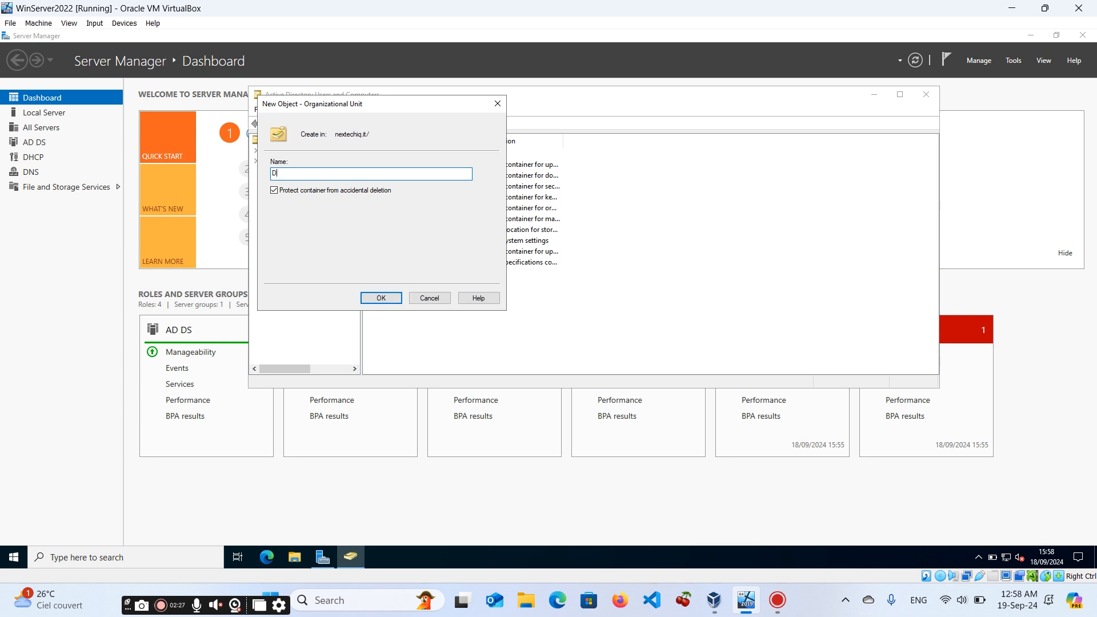
{"action": "type", "text": "emo"}
{"action": "left_click", "coordinate": [381, 298]}
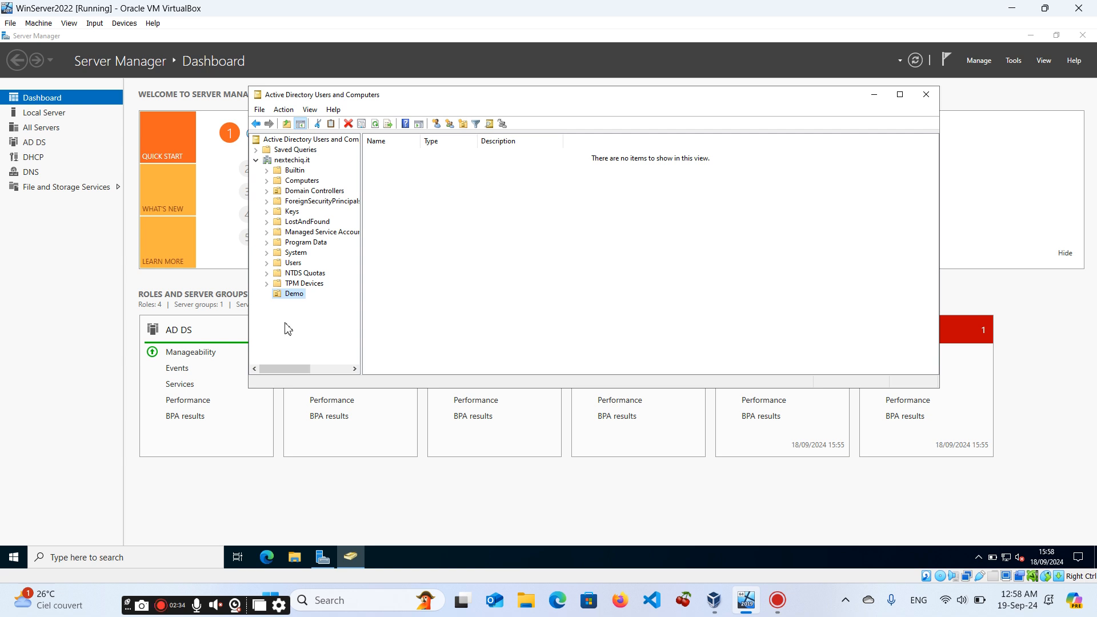
Create a second organizational unit named LEARN under the nextechiq.it domain.
{"action": "right_click", "coordinate": [296, 294]}
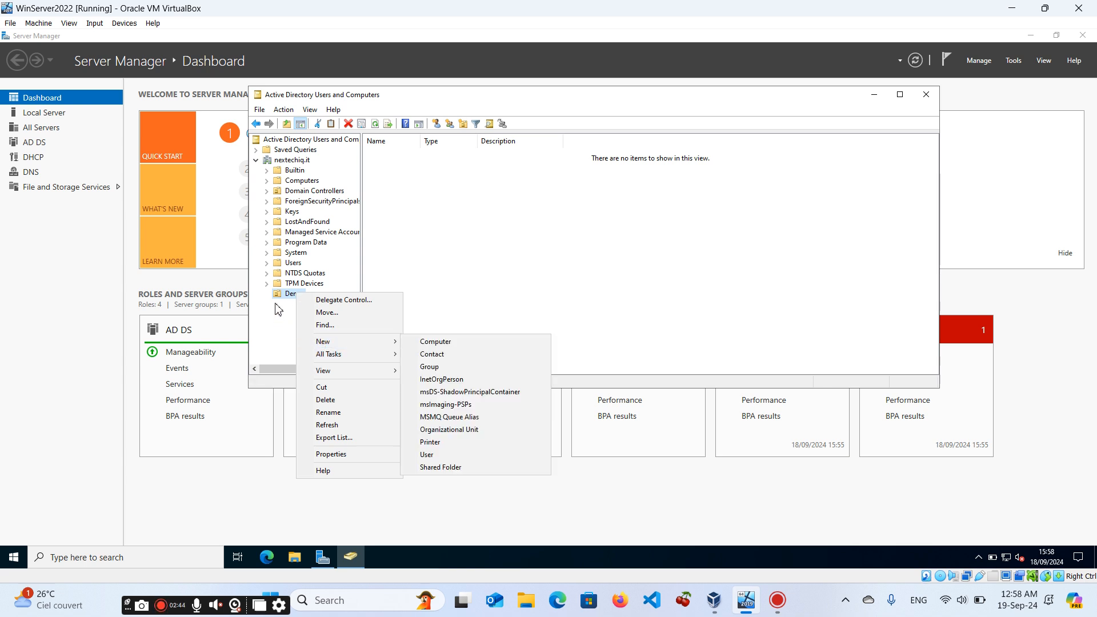
{"action": "left_click", "coordinate": [287, 162]}
{"action": "left_click", "coordinate": [287, 162]}
{"action": "right_click", "coordinate": [287, 161]}
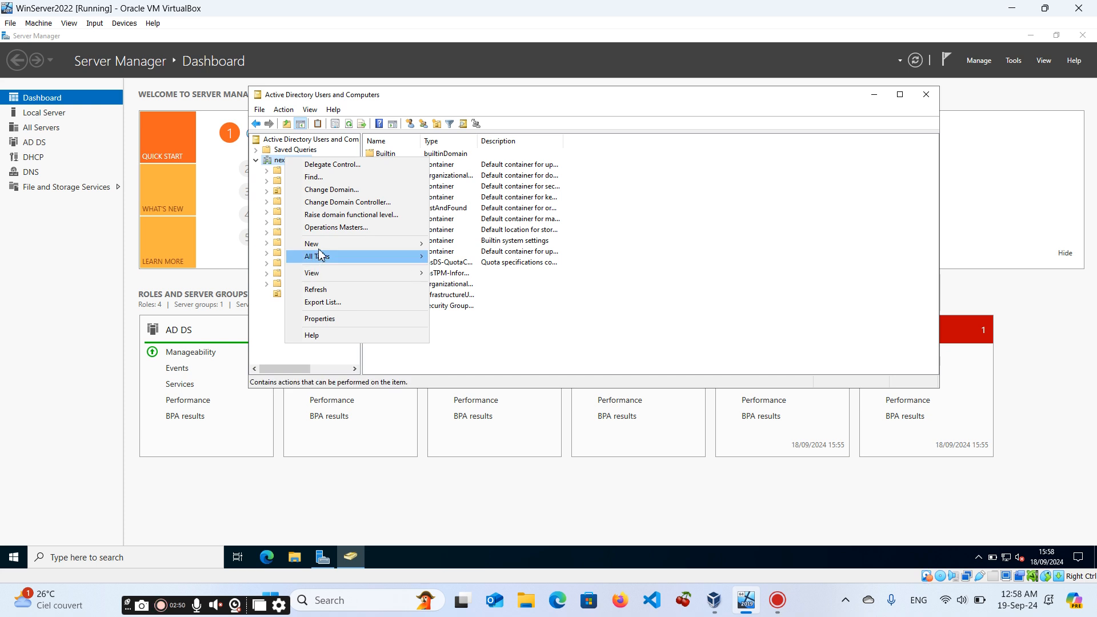
{"action": "mouse_move", "coordinate": [326, 245]}
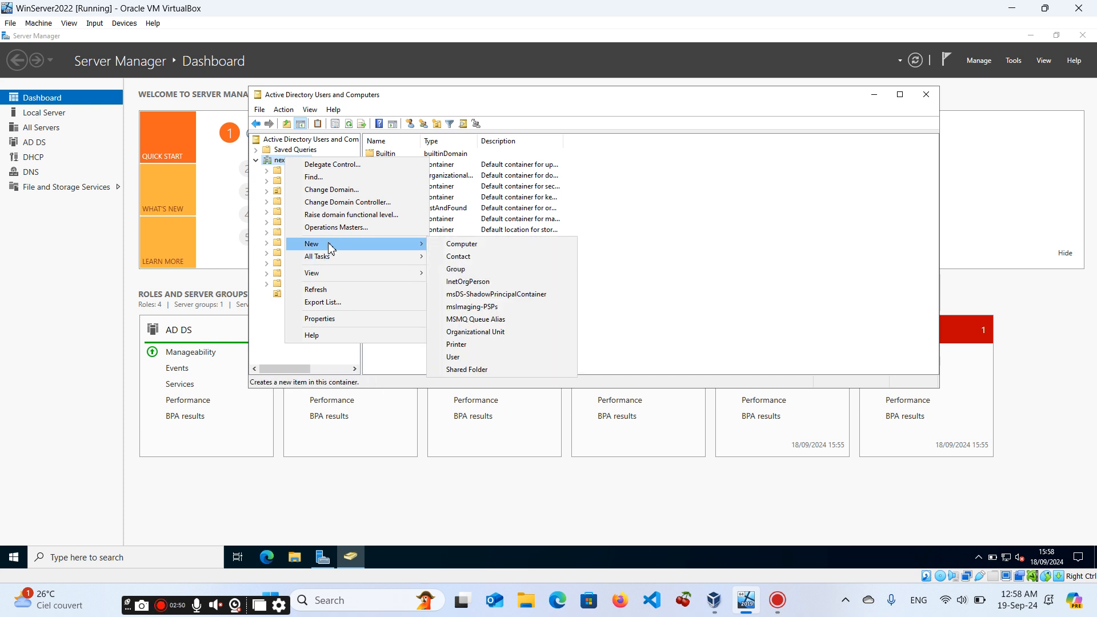
{"action": "left_click", "coordinate": [476, 332]}
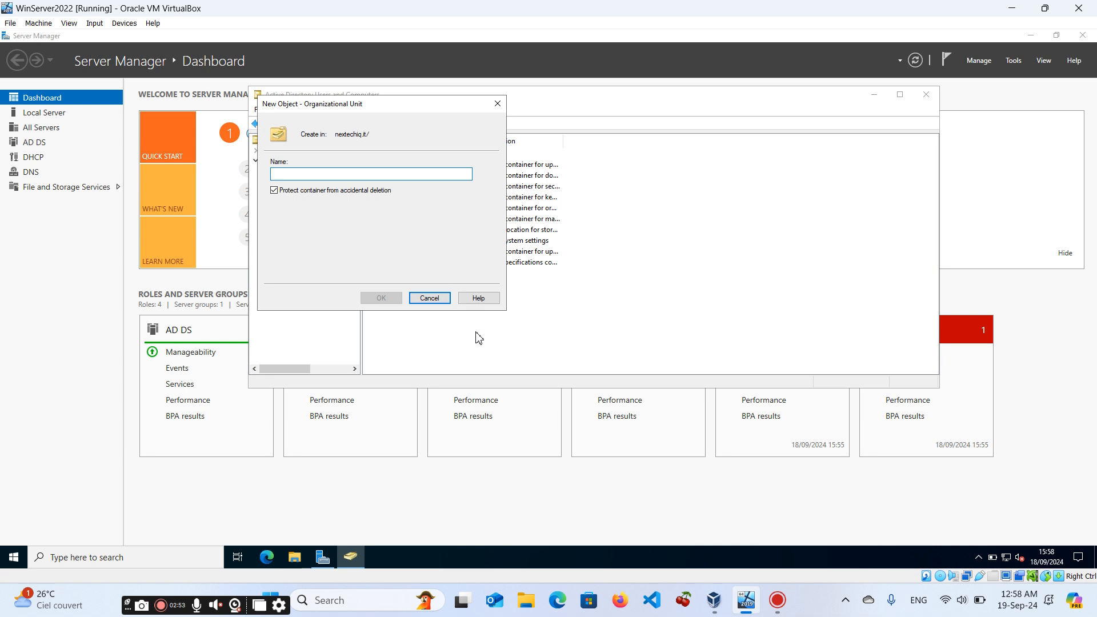
{"action": "type", "text": "LE"}
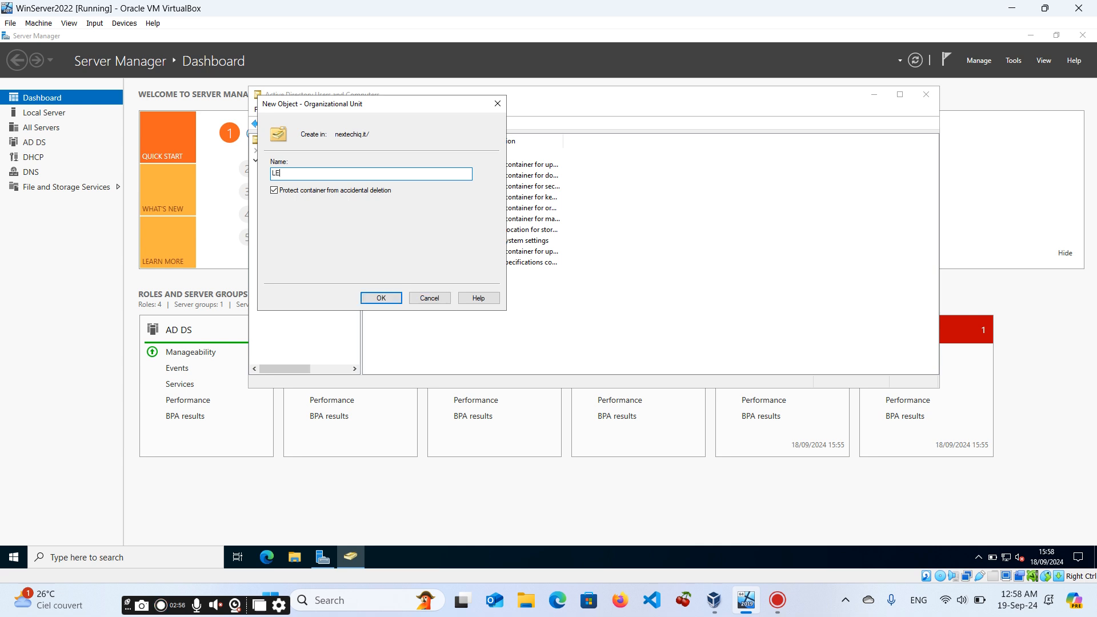
{"action": "type", "text": "ARM"}
{"action": "left_click", "coordinate": [383, 298]}
Start a new user in the Demo unit, entering the user's first name, last name and logon name.
{"action": "left_click", "coordinate": [295, 303]}
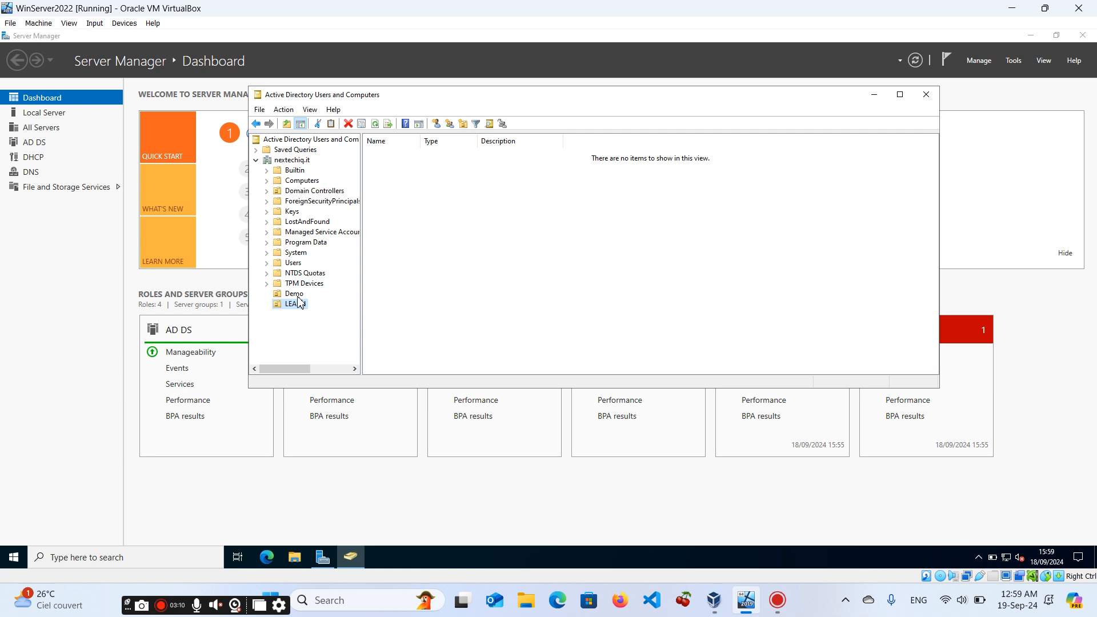
{"action": "left_click", "coordinate": [297, 296]}
{"action": "right_click", "coordinate": [298, 296]}
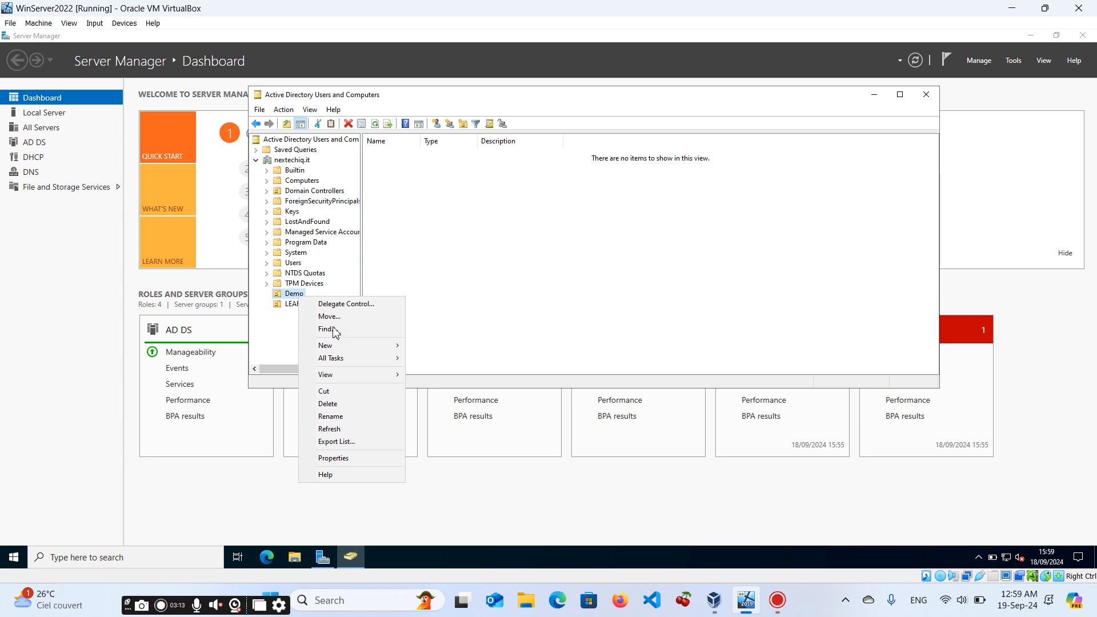
{"action": "mouse_move", "coordinate": [360, 352]}
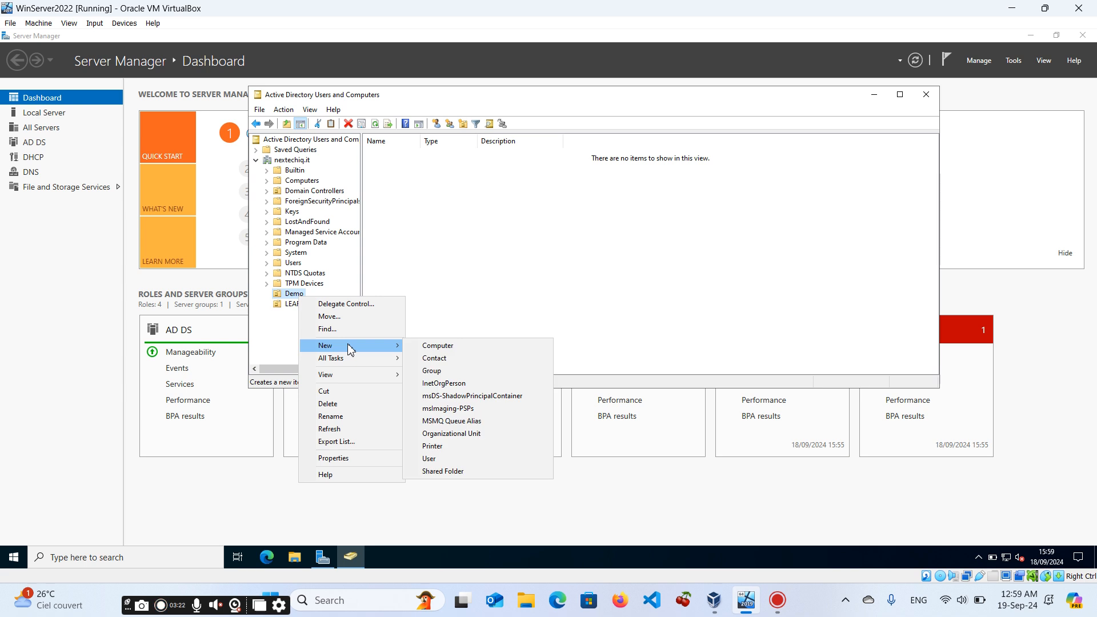
{"action": "left_click", "coordinate": [451, 465]}
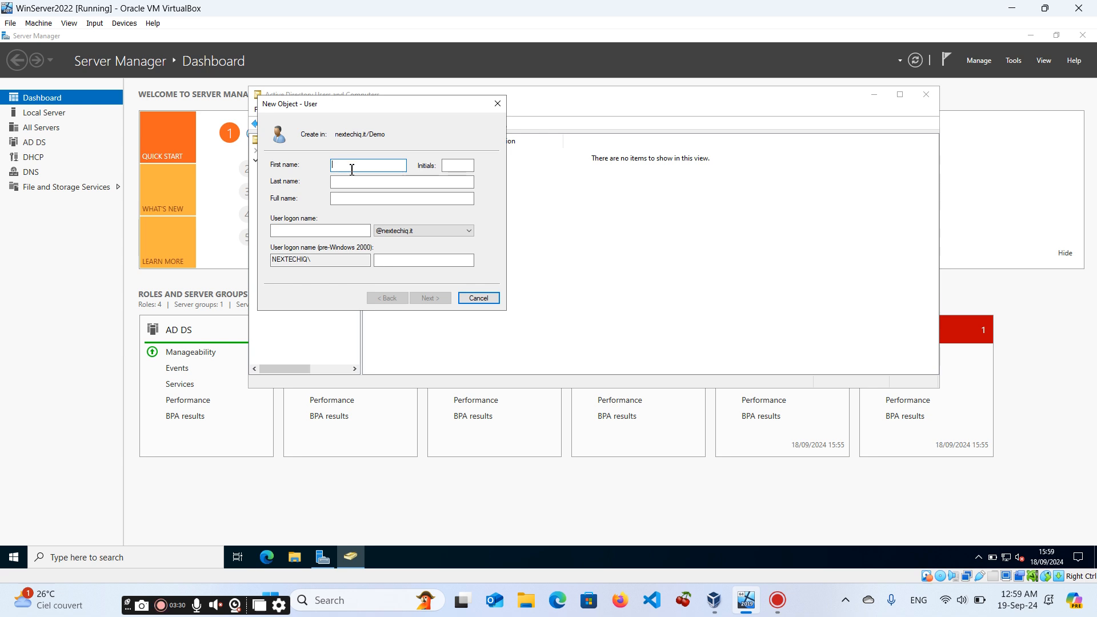
{"action": "type", "text": "po"}
{"action": "type", "text": "ob"}
{"action": "left_click", "coordinate": [465, 166]}
{"action": "left_click", "coordinate": [371, 182]}
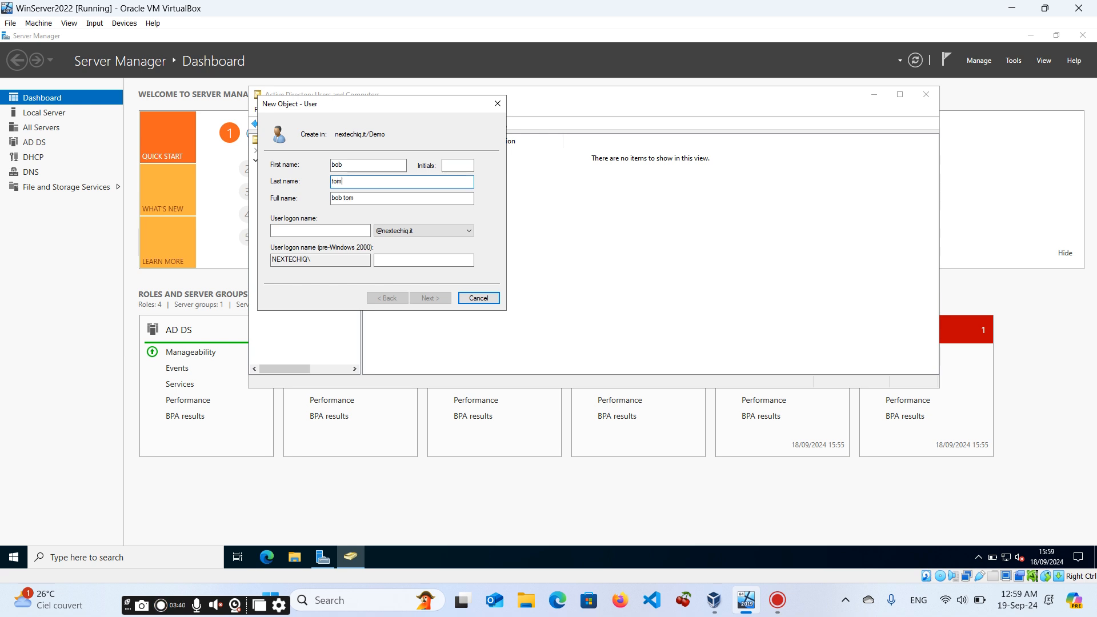
{"action": "left_click", "coordinate": [460, 167]}
{"action": "left_click", "coordinate": [321, 232]}
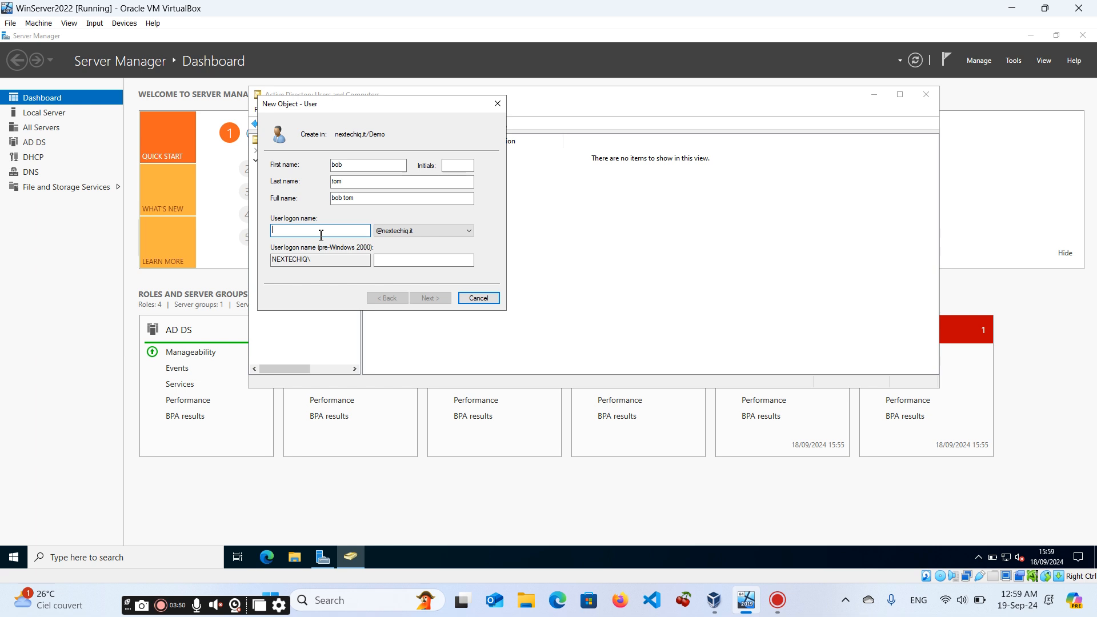
{"action": "type", "text": "t.bob"}
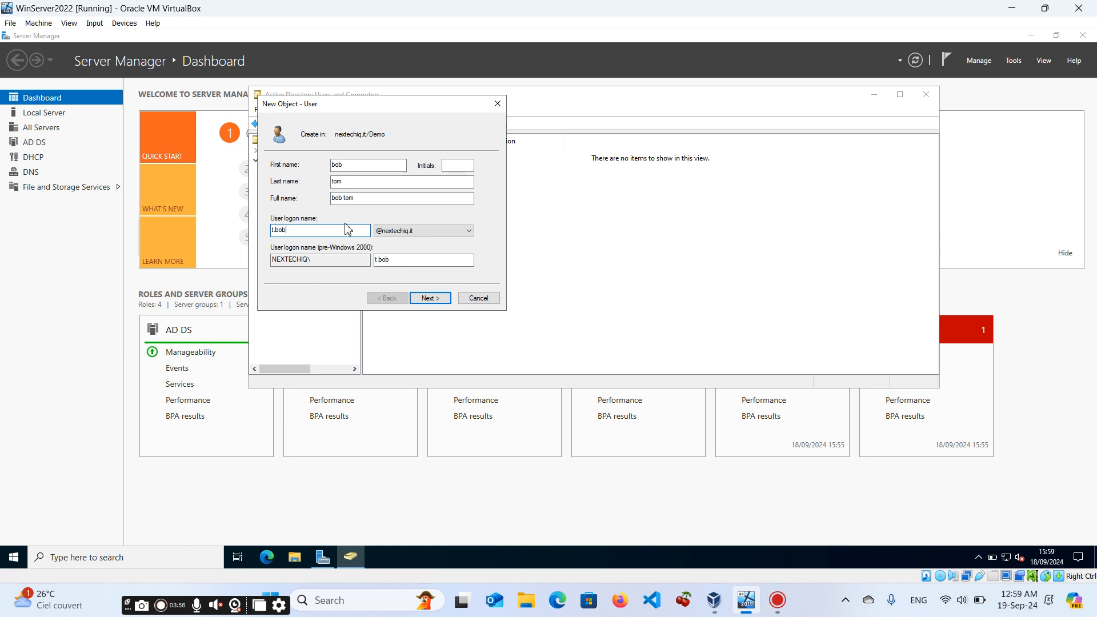
{"action": "left_click", "coordinate": [429, 298]}
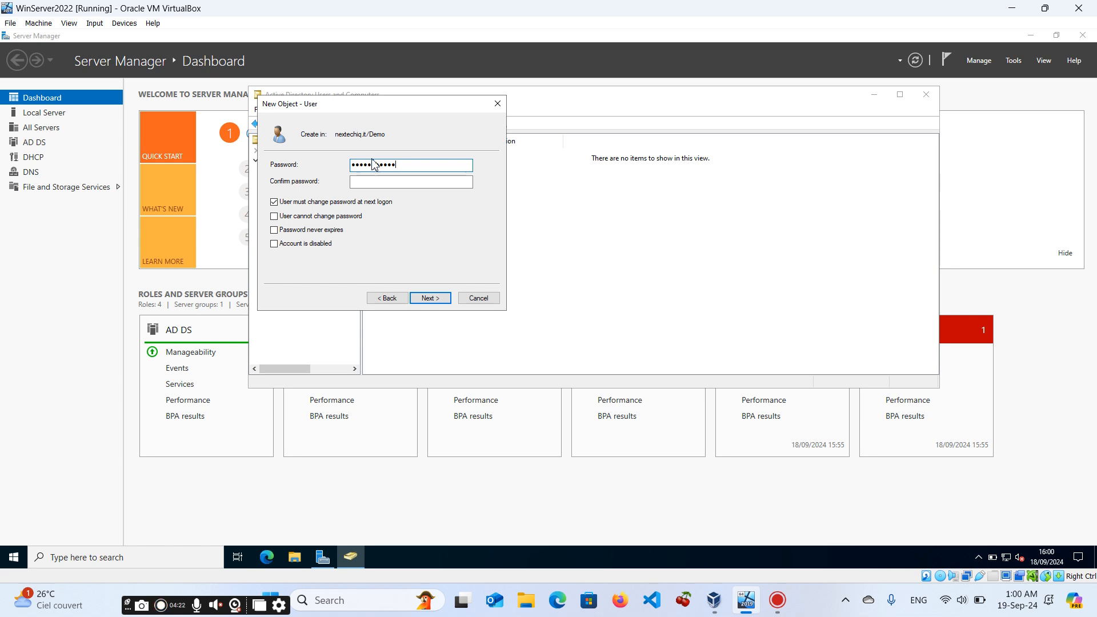
Enter the new user's password and its confirmation, then finish creating the account.
{"action": "left_click", "coordinate": [380, 183]}
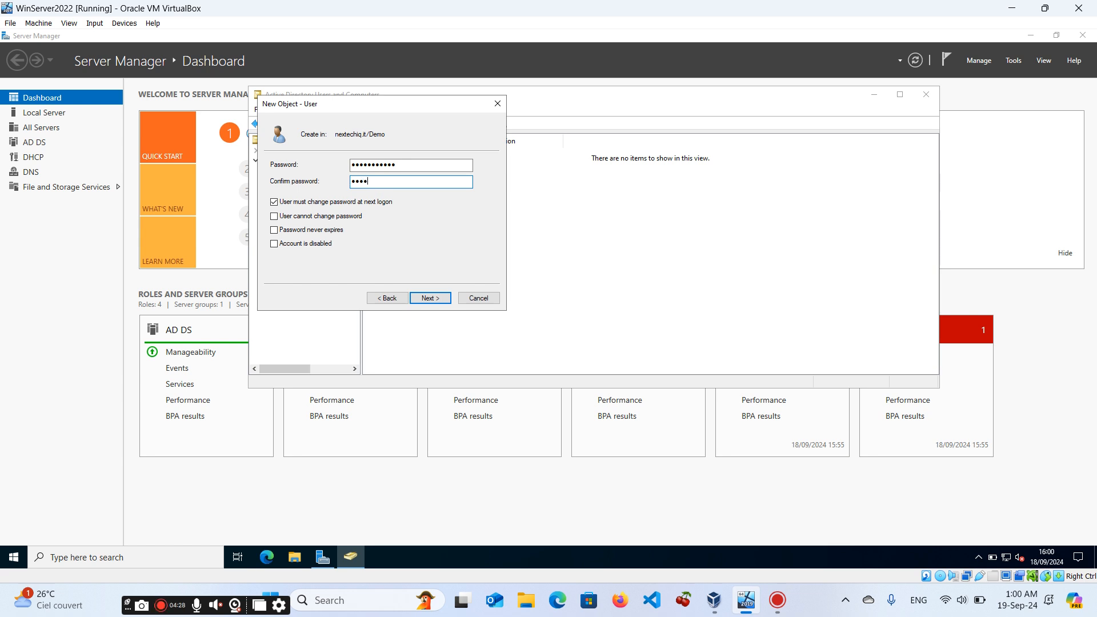
{"action": "type", "text": "•••••••••••"}
{"action": "left_click", "coordinate": [430, 298]}
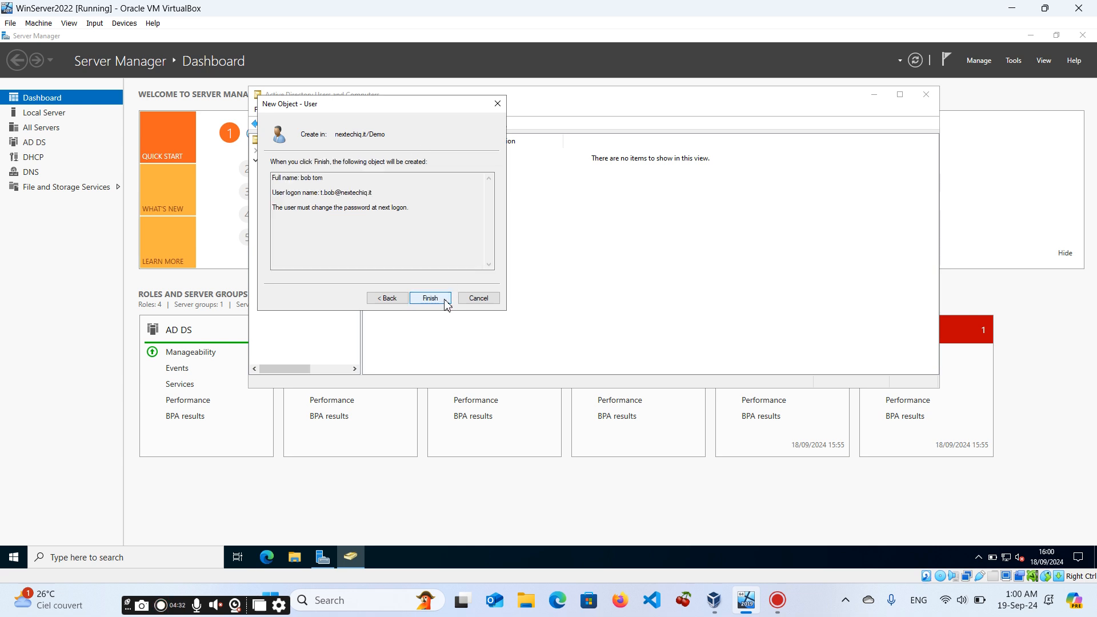
{"action": "left_click", "coordinate": [438, 303]}
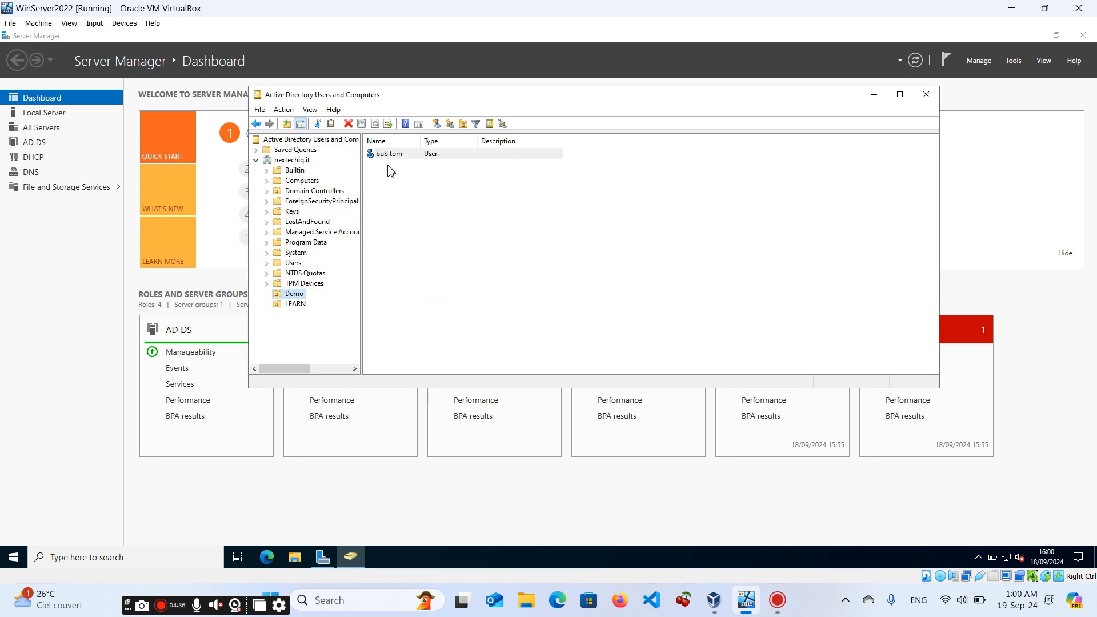
Start creating another user in the Demo unit and enter the user's first name.
{"action": "right_click", "coordinate": [298, 295]}
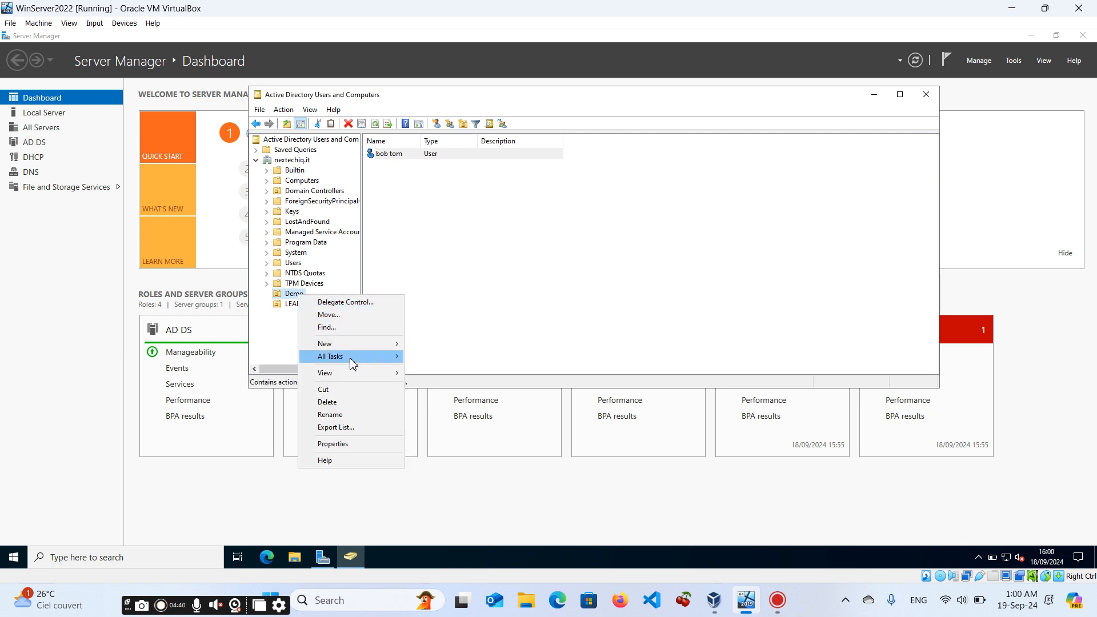
{"action": "mouse_move", "coordinate": [349, 349]}
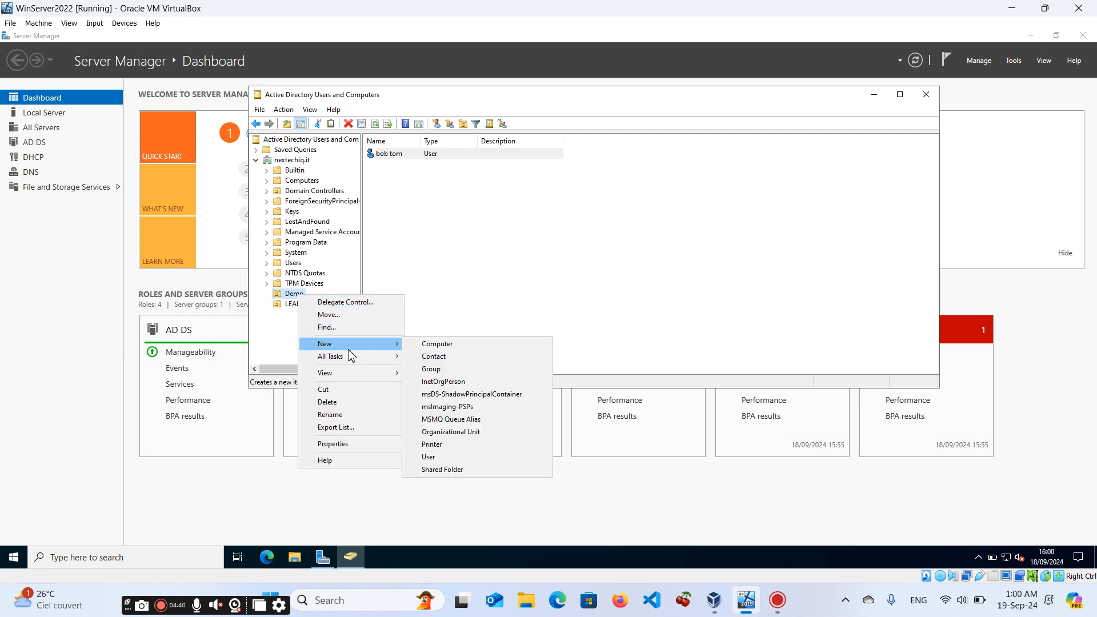
{"action": "left_click", "coordinate": [437, 457]}
{"action": "type", "text": "ierry"}
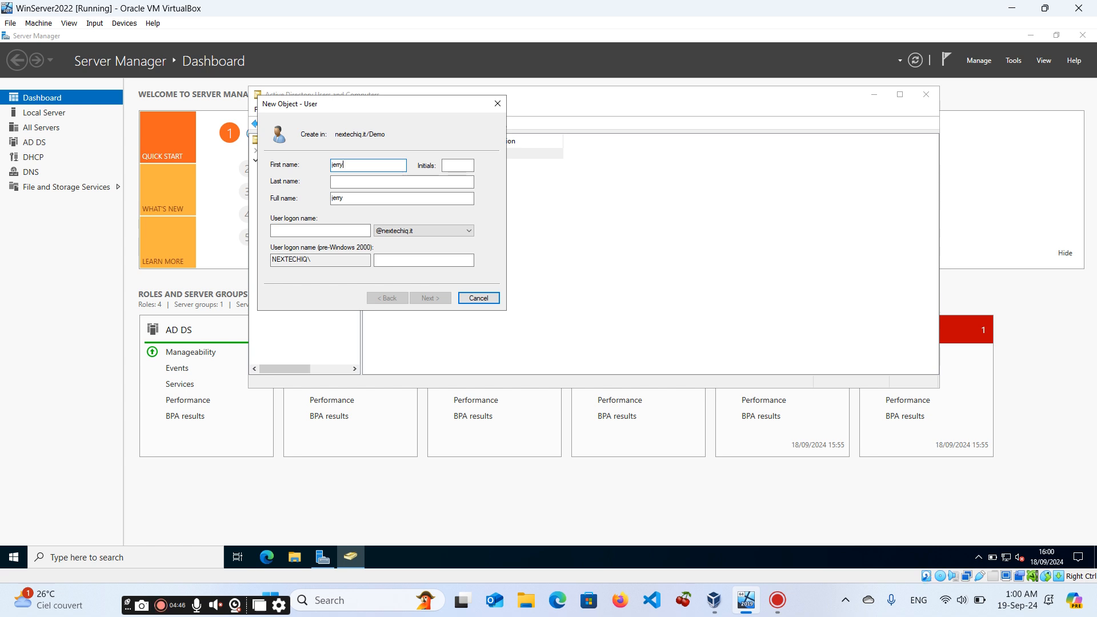
{"action": "left_click", "coordinate": [374, 186]}
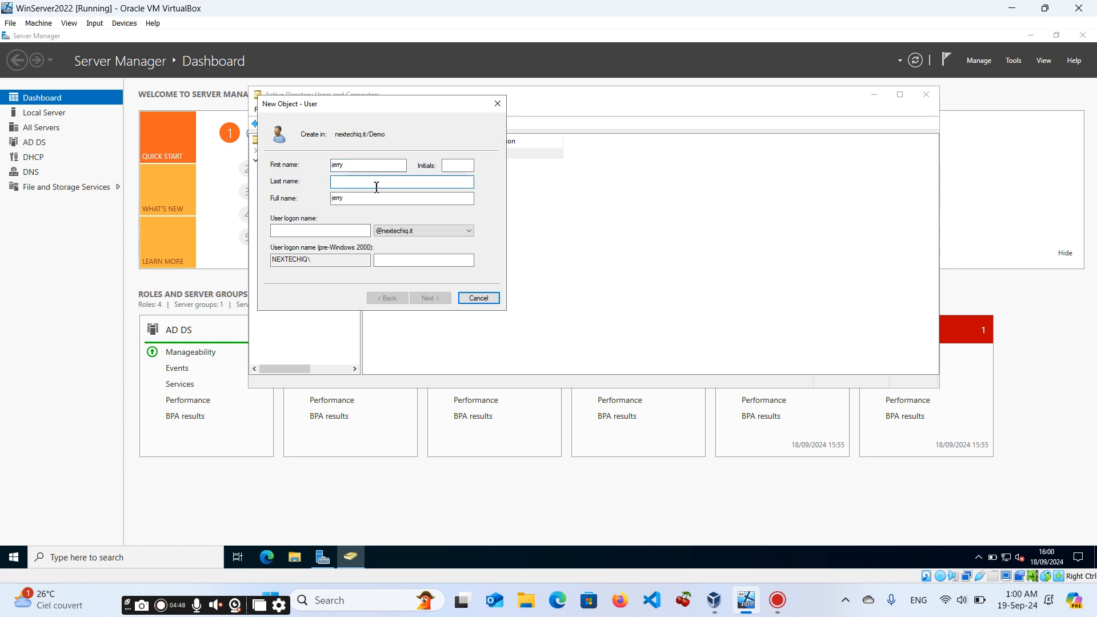
{"action": "double_click", "coordinate": [367, 166]}
{"action": "key", "text": "BackSpace"}
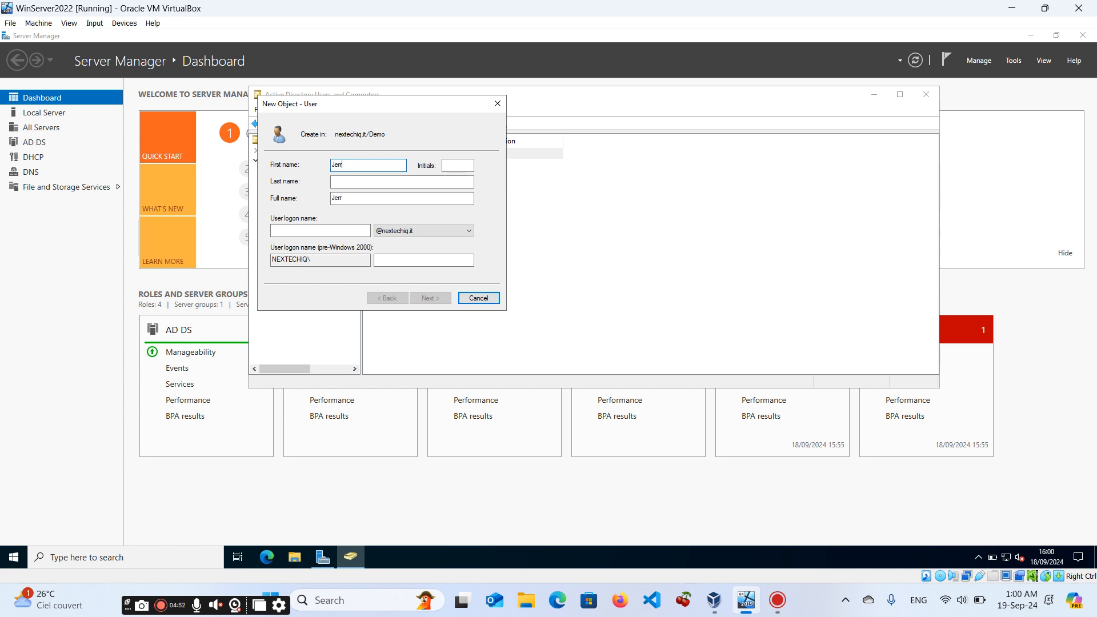
{"action": "type", "text": "Jerry"}
Enter the second user's last name and logon name, then continue to the password page.
{"action": "left_click", "coordinate": [347, 184]}
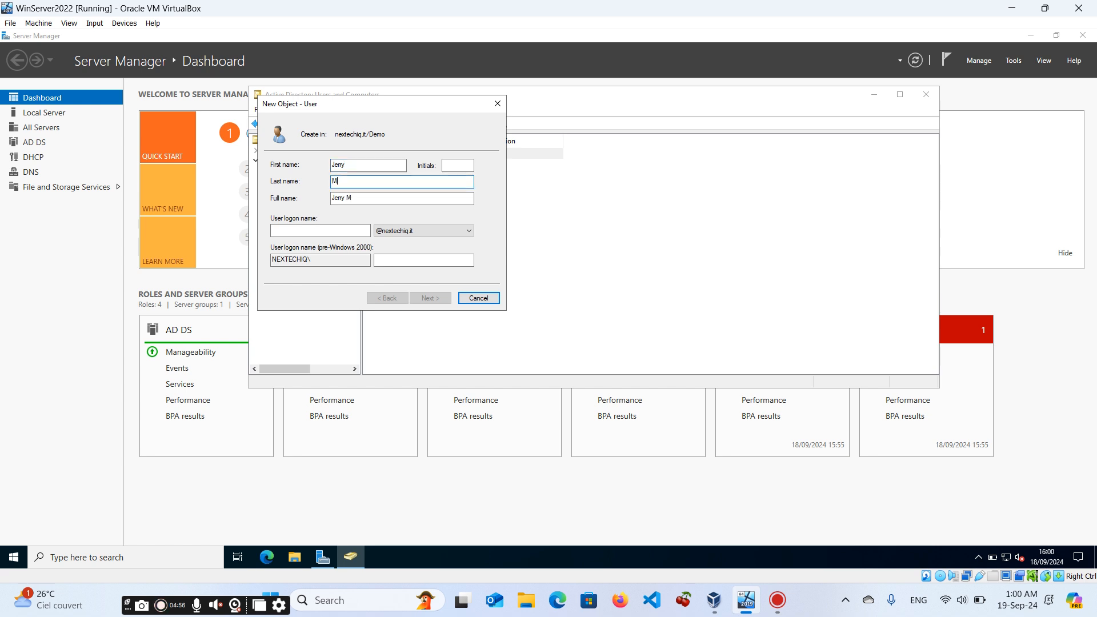
{"action": "left_click", "coordinate": [324, 229]}
{"action": "type", "text": "m"}
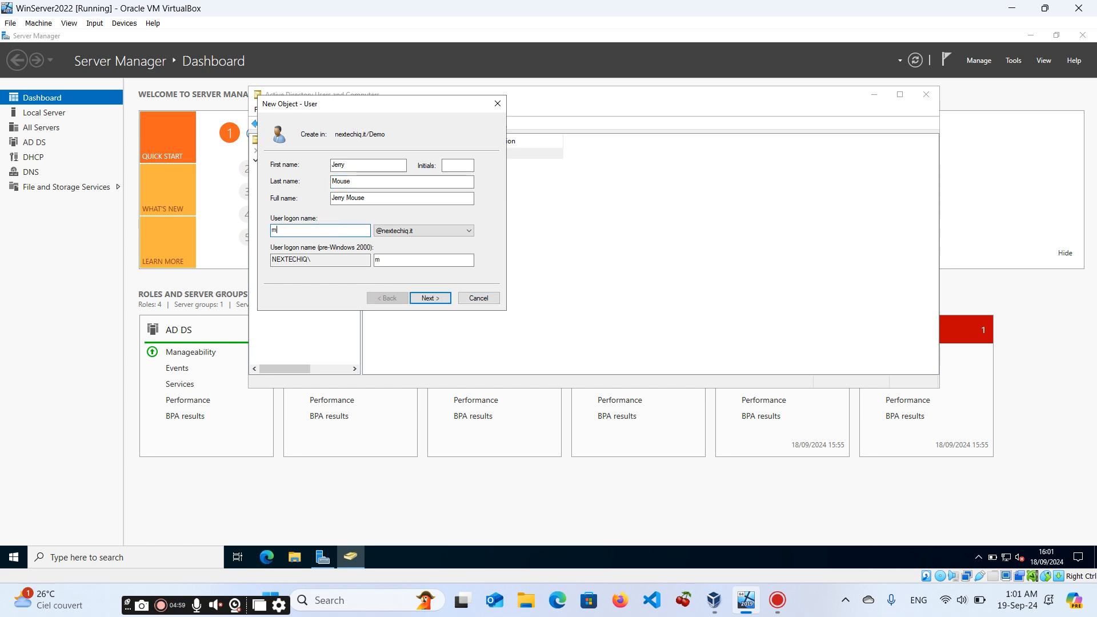
{"action": "type", "text": ".jerry"}
{"action": "left_click", "coordinate": [443, 298]}
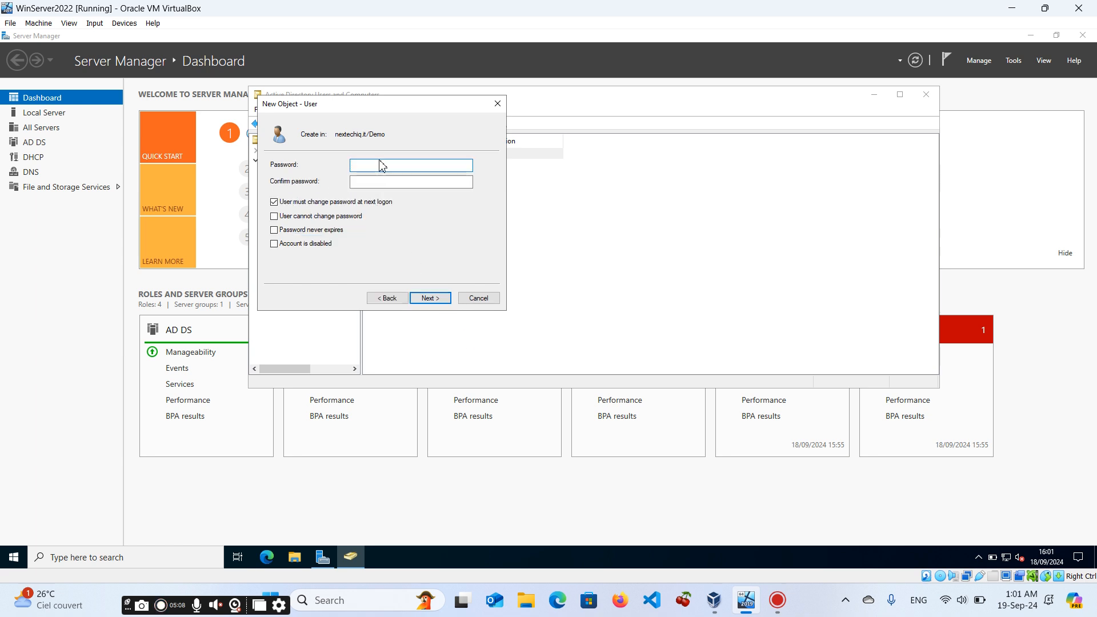
Enter the second user's password and its confirmation, then finish creating the account.
{"action": "type", "text": "•••••"}
{"action": "left_click", "coordinate": [371, 182]}
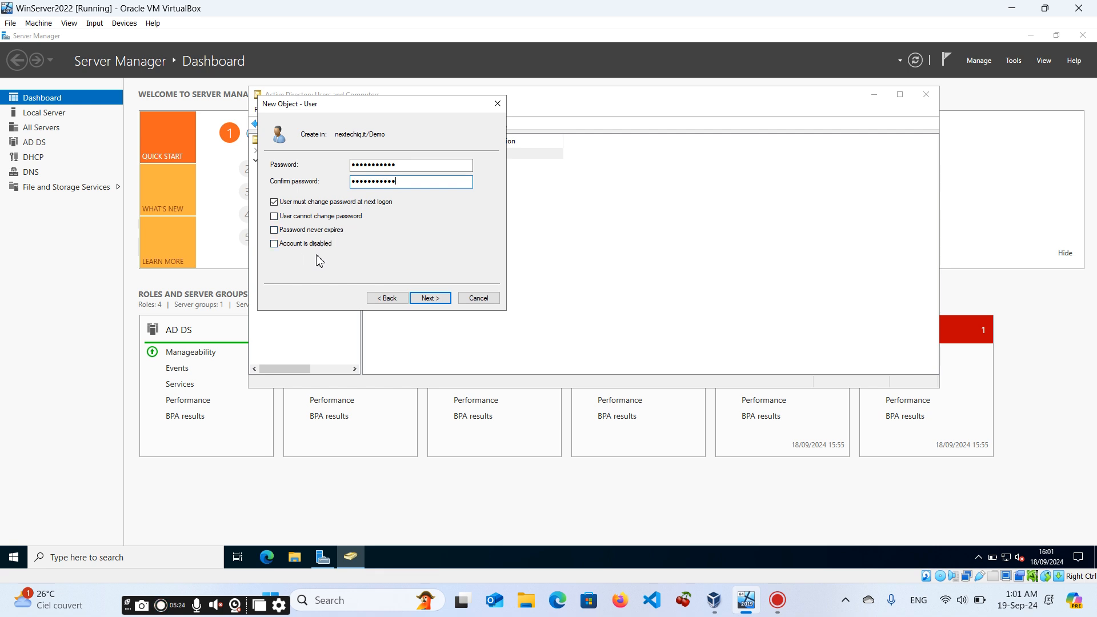
{"action": "left_click", "coordinate": [430, 299]}
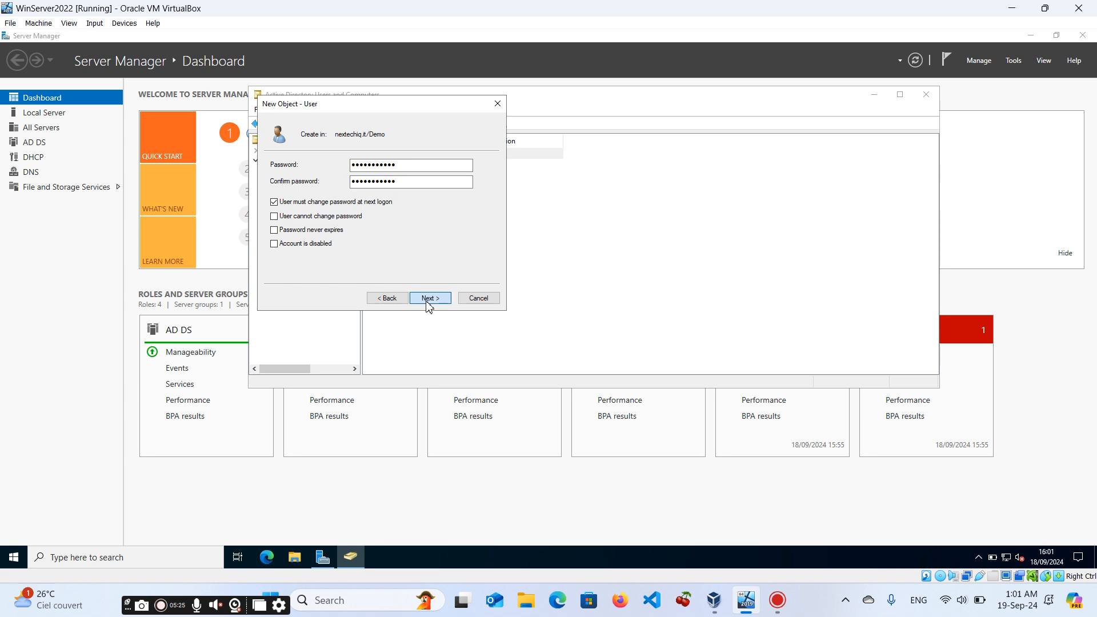
{"action": "left_click", "coordinate": [430, 298]}
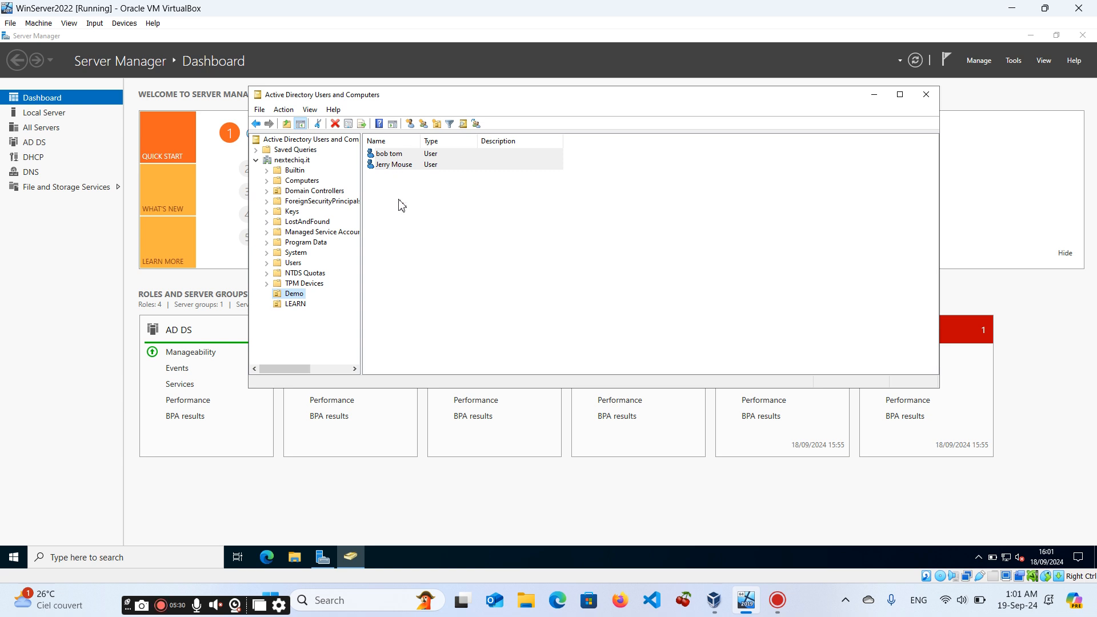
Edit user bob tom's properties, changing the first name to Bob and capitalizing the last name, and apply.
{"action": "left_click", "coordinate": [382, 158]}
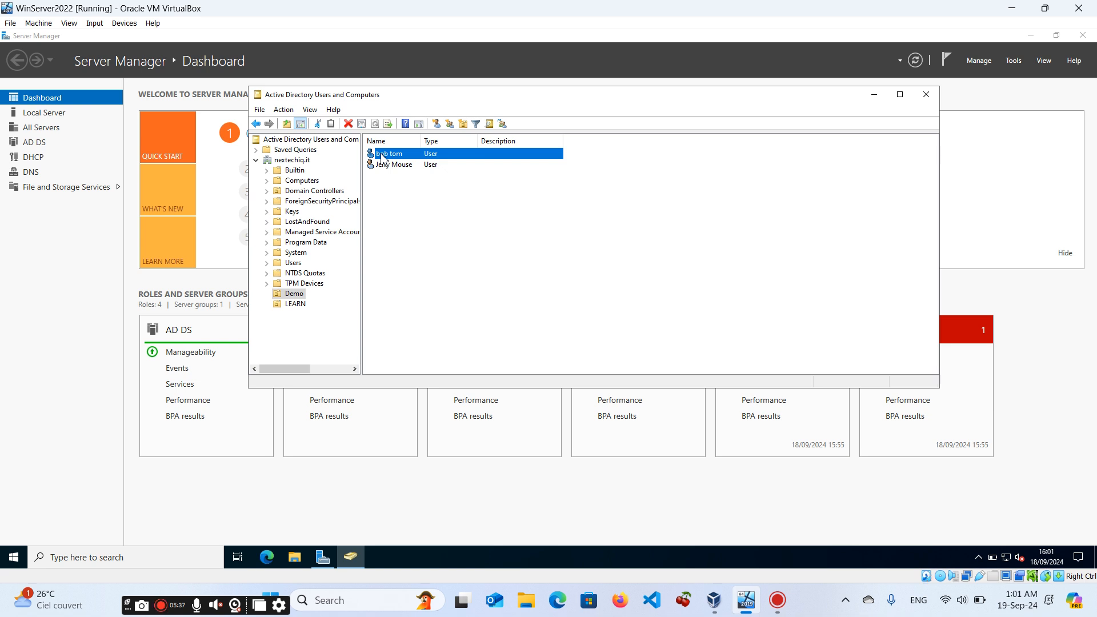
{"action": "right_click", "coordinate": [382, 158]}
{"action": "left_click", "coordinate": [423, 322]}
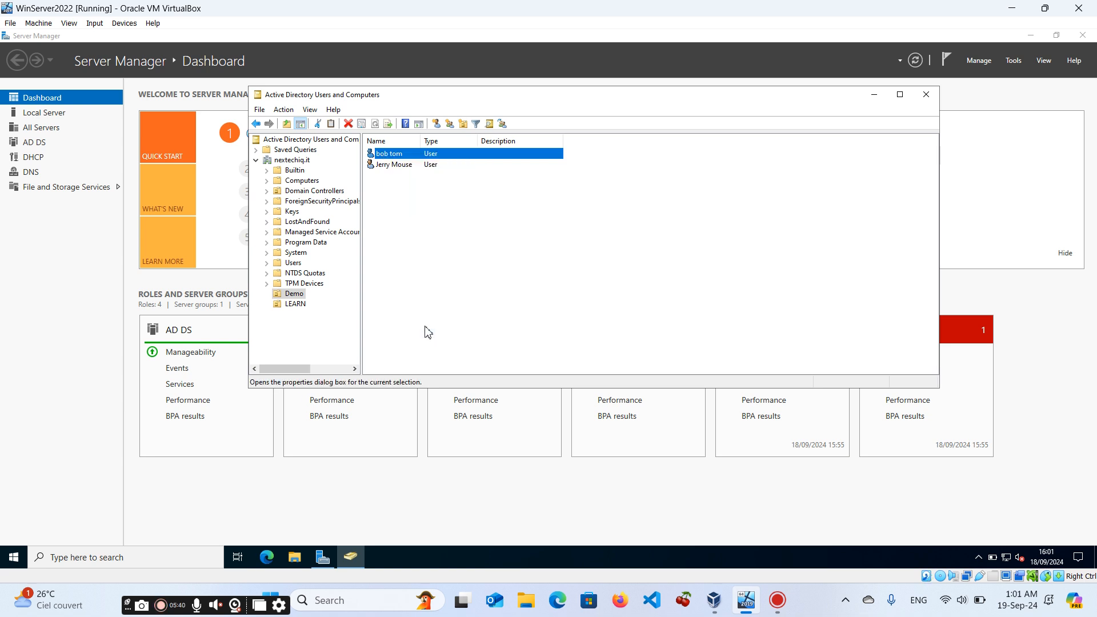
{"action": "key", "text": "BackSpace"}
{"action": "type", "text": "Bo"}
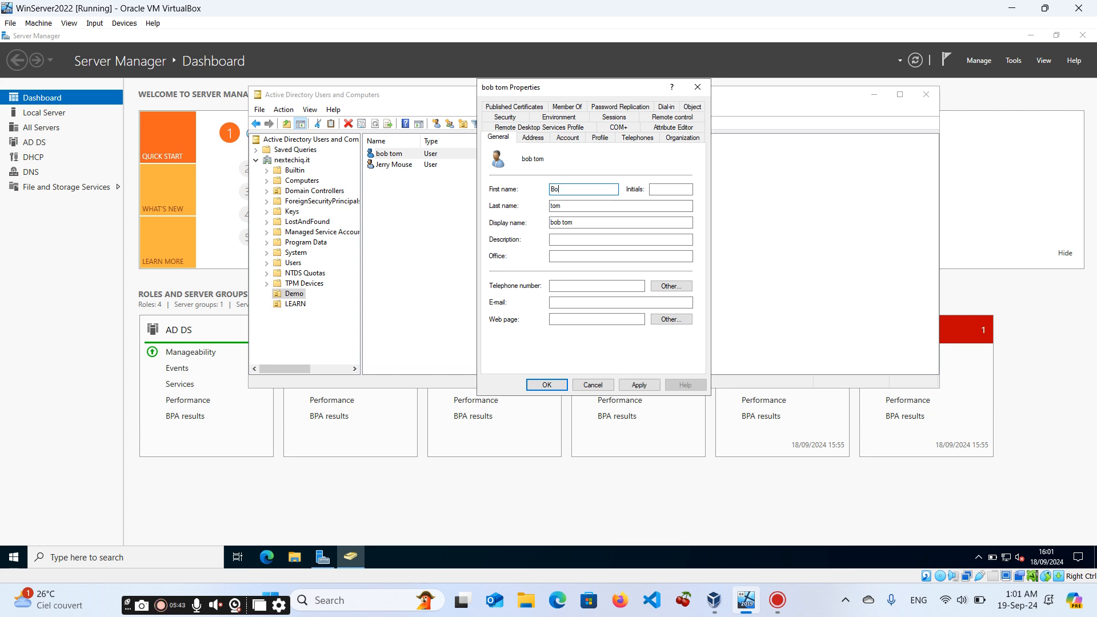
{"action": "type", "text": "b"}
{"action": "double_click", "coordinate": [553, 206]}
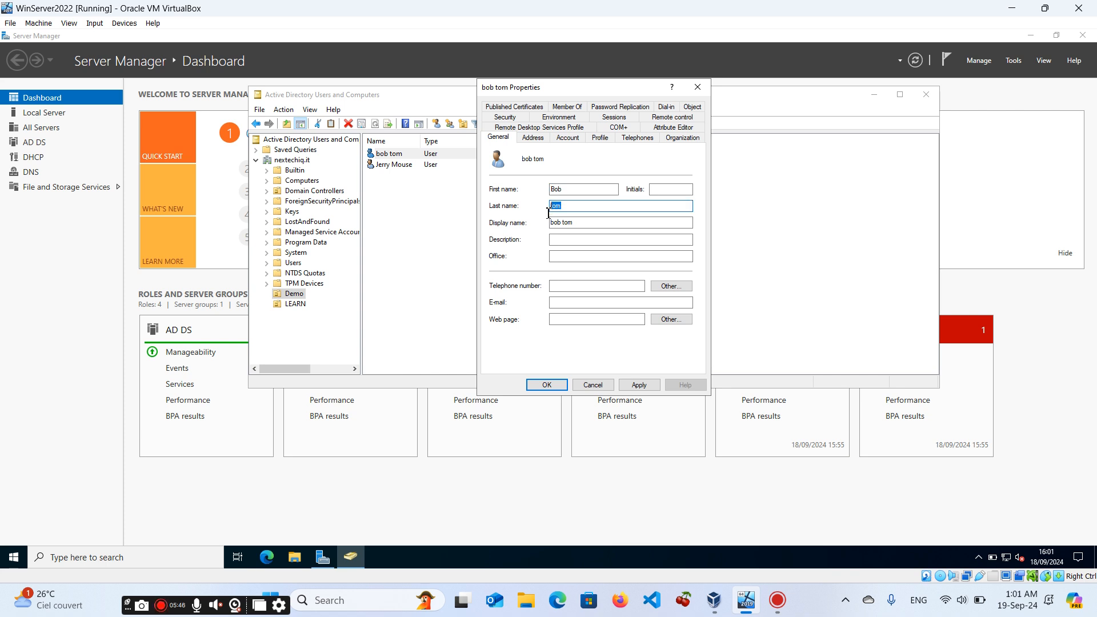
{"action": "type", "text": "T"}
{"action": "left_click", "coordinate": [638, 385]}
{"action": "left_click", "coordinate": [547, 385]}
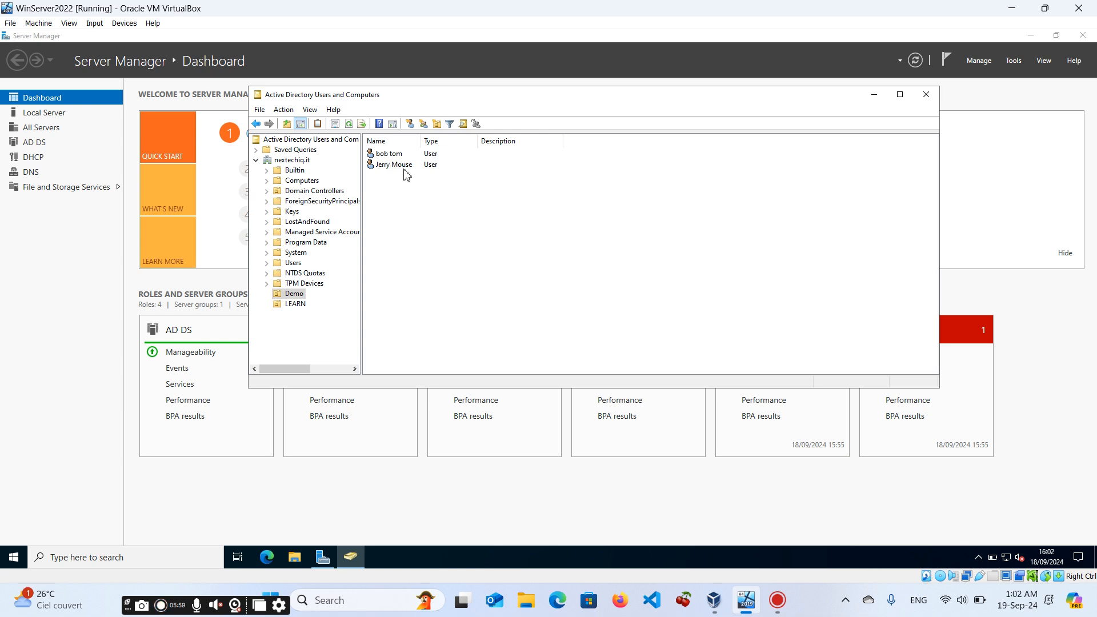
Create a computer account named WS-01 in the LEARN unit.
{"action": "left_click", "coordinate": [294, 305]}
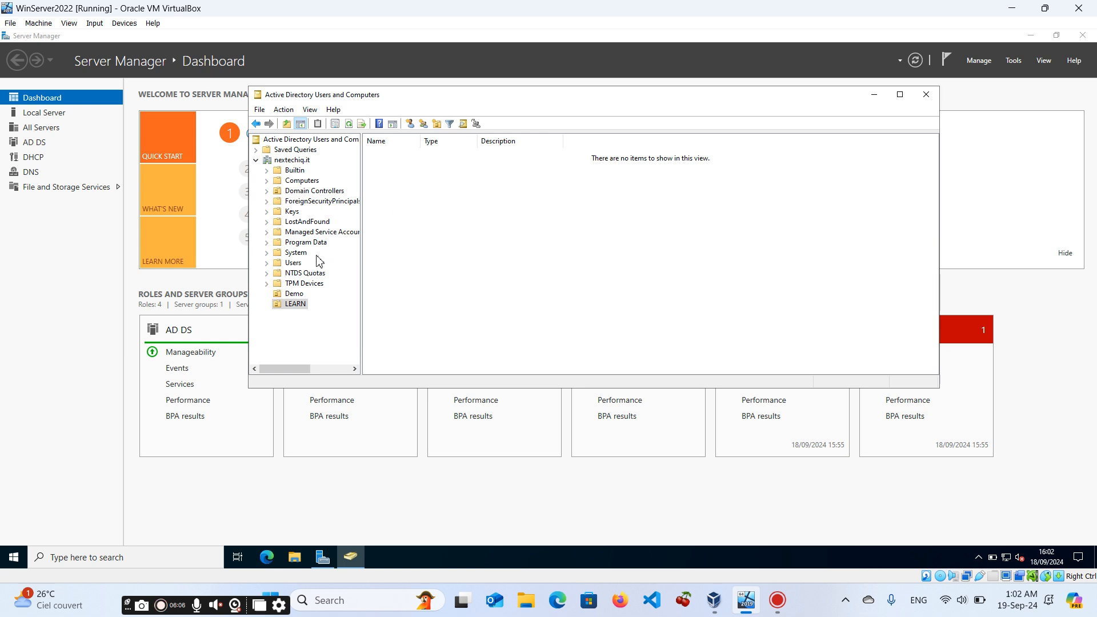
{"action": "right_click", "coordinate": [303, 306]}
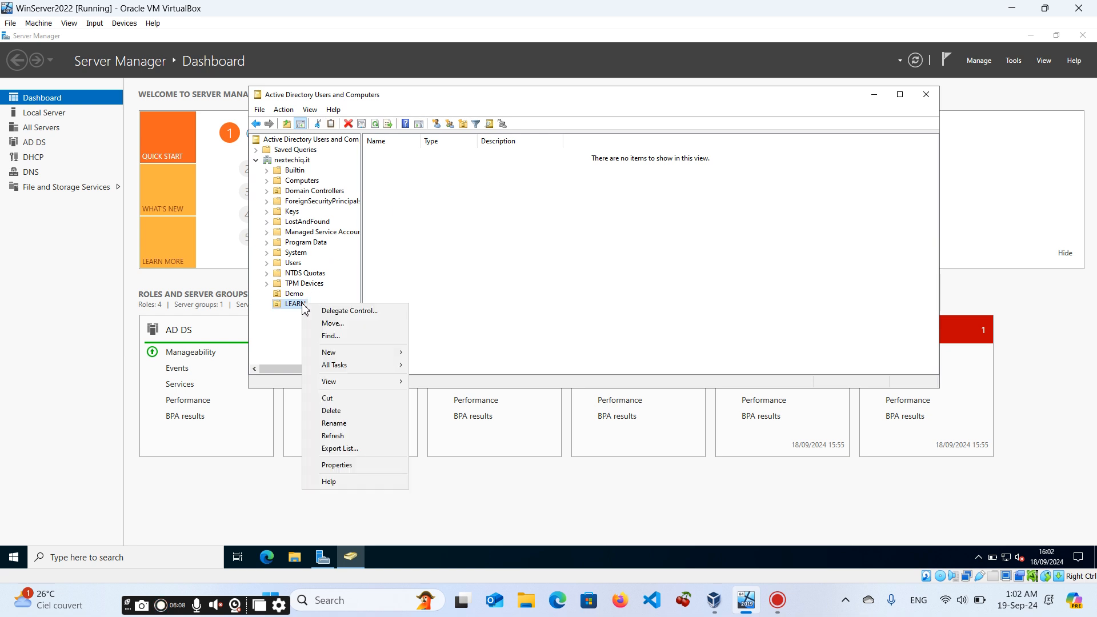
{"action": "mouse_move", "coordinate": [352, 359]}
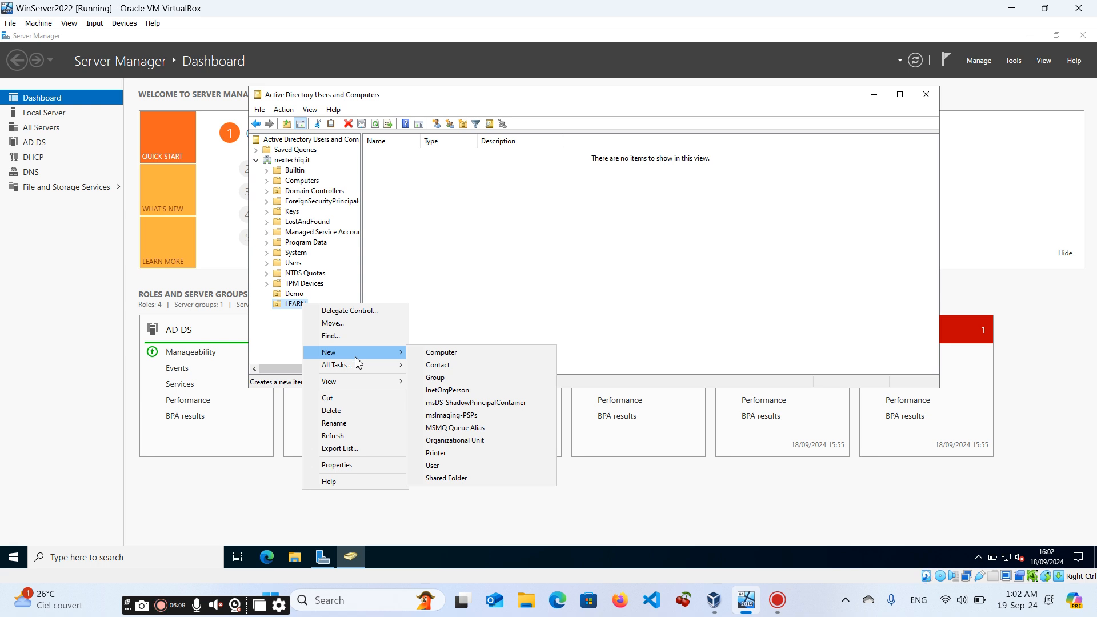
{"action": "left_click", "coordinate": [441, 353]}
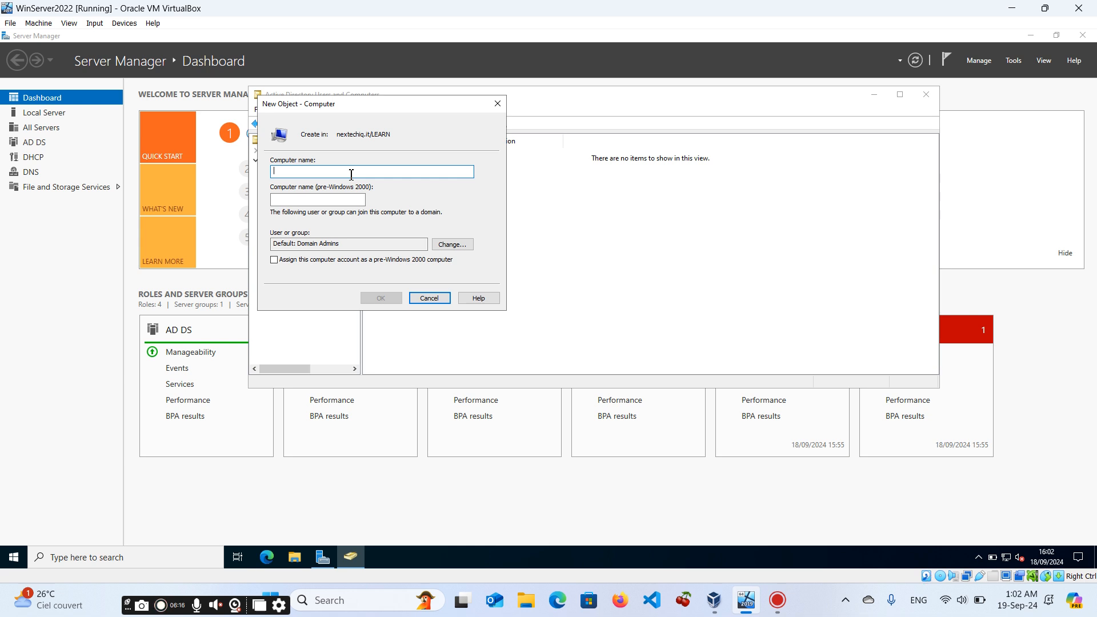
{"action": "type", "text": "C"}
{"action": "key", "text": "BackSpace"}
{"action": "type", "text": "WS-01"}
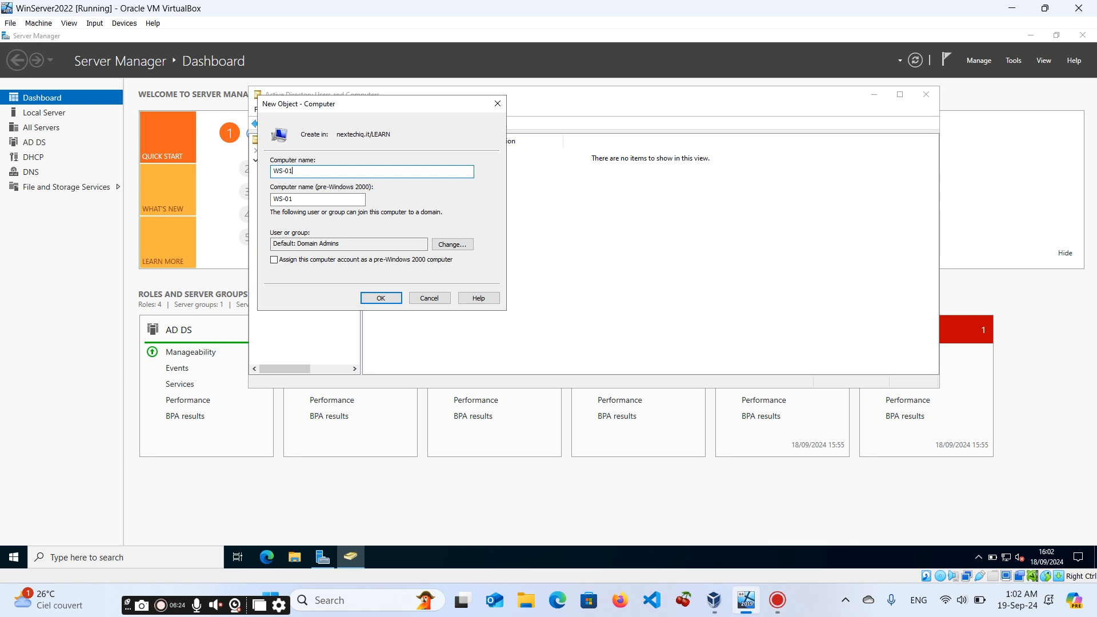
{"action": "left_click", "coordinate": [389, 302]}
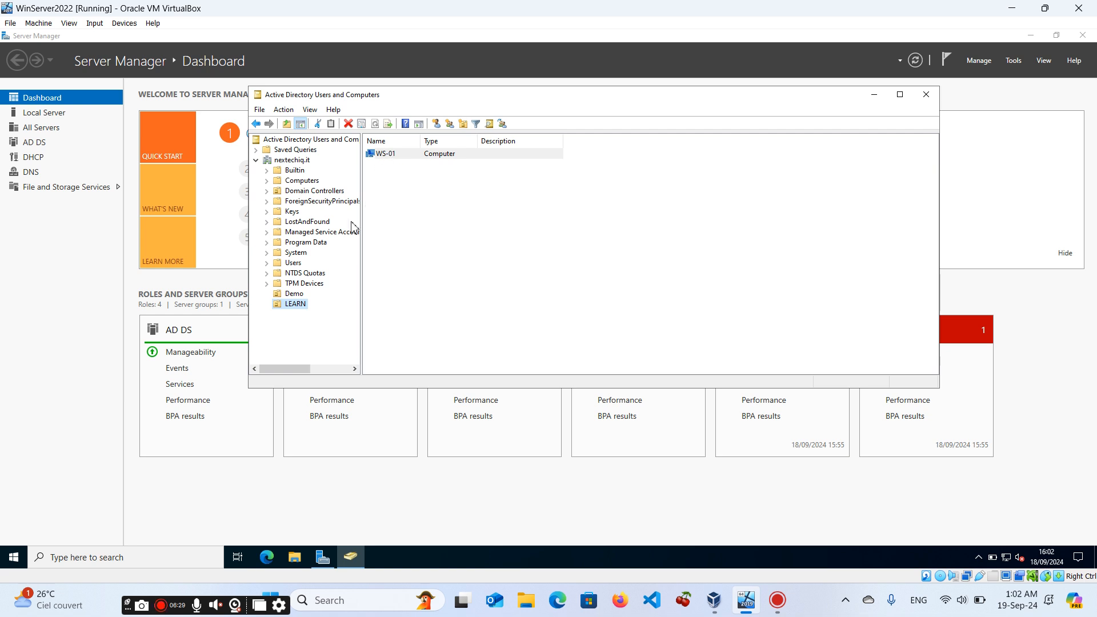
Create a second computer account named WS-02 in the LEARN unit.
{"action": "right_click", "coordinate": [297, 310]}
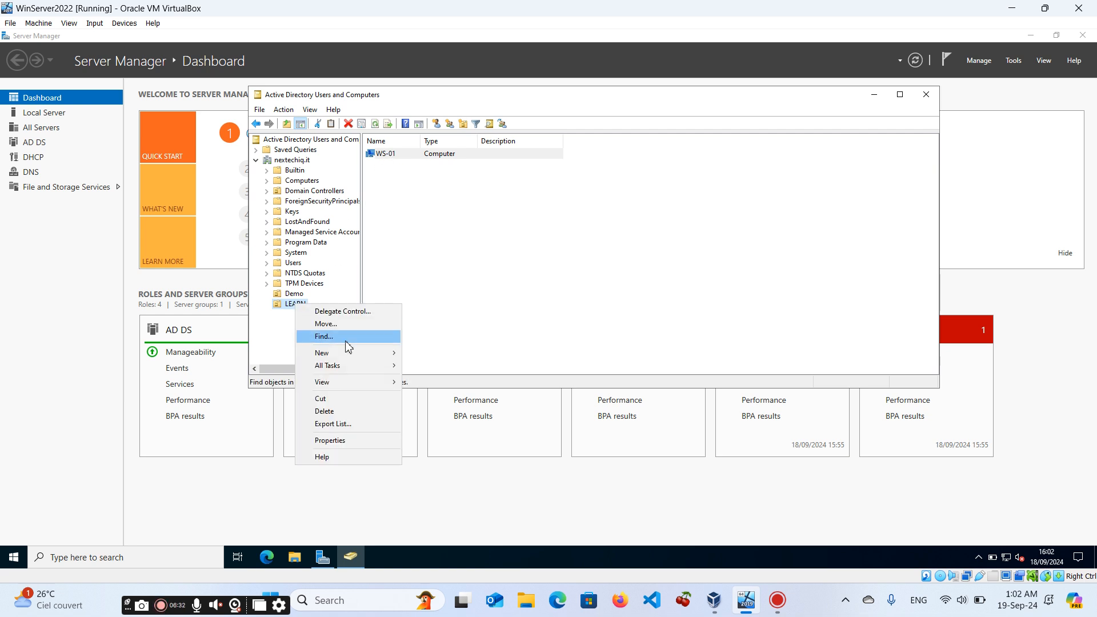
{"action": "mouse_move", "coordinate": [342, 354]}
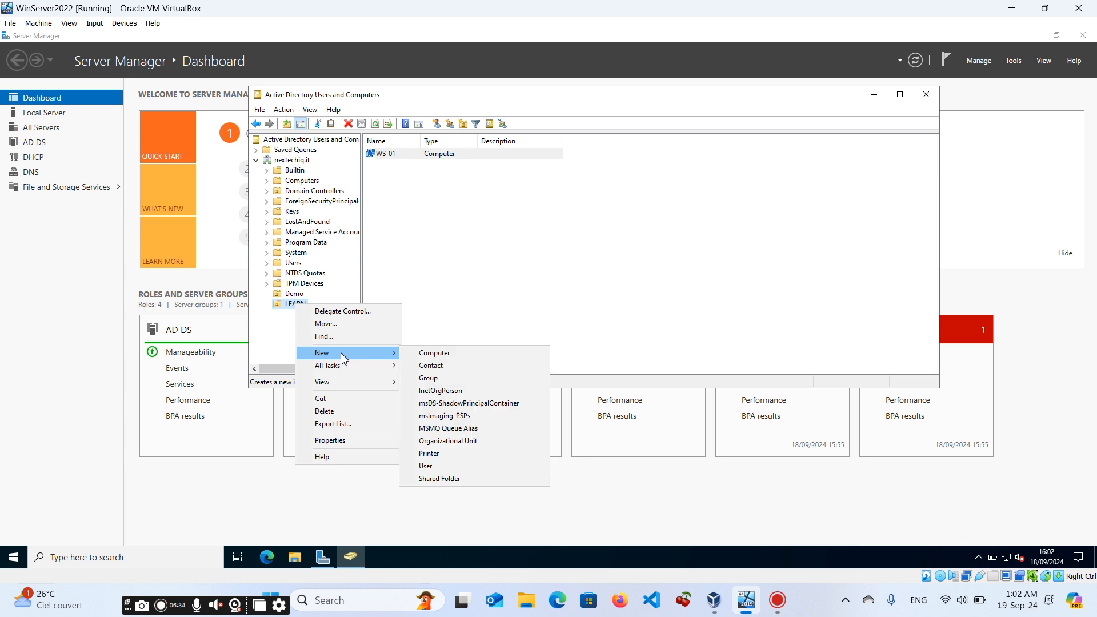
{"action": "left_click", "coordinate": [422, 354]}
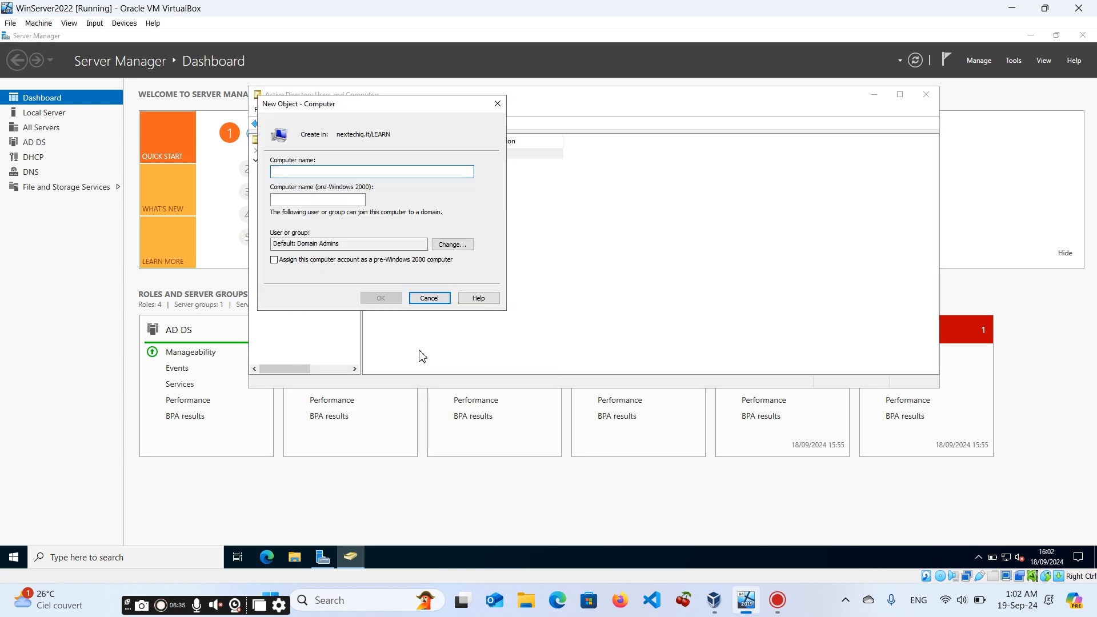
{"action": "type", "text": "WS-02"}
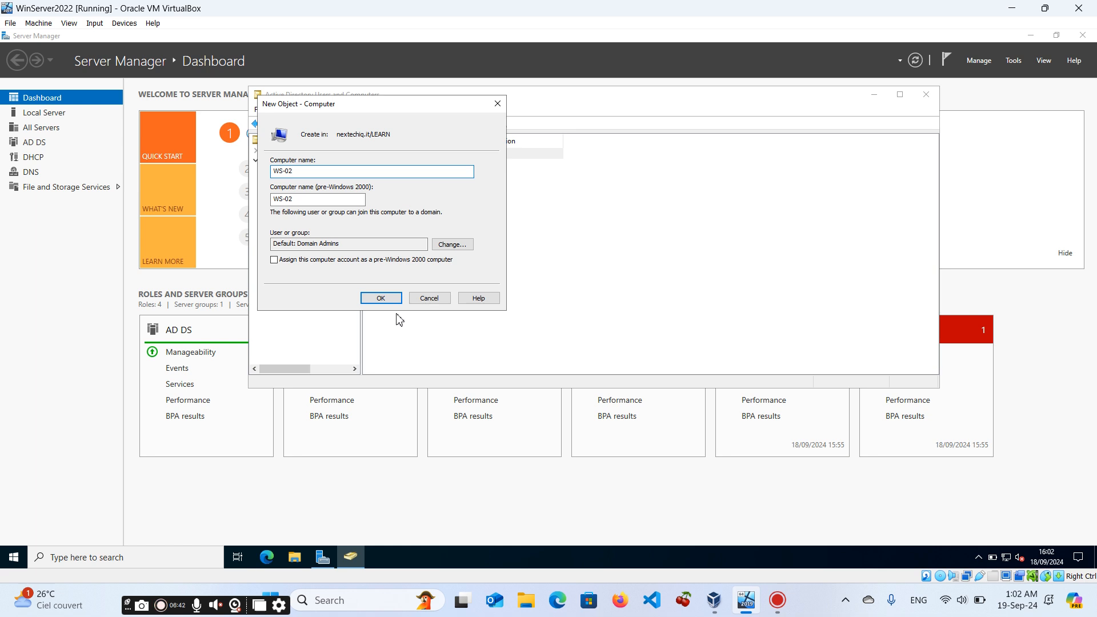
{"action": "left_click", "coordinate": [381, 301]}
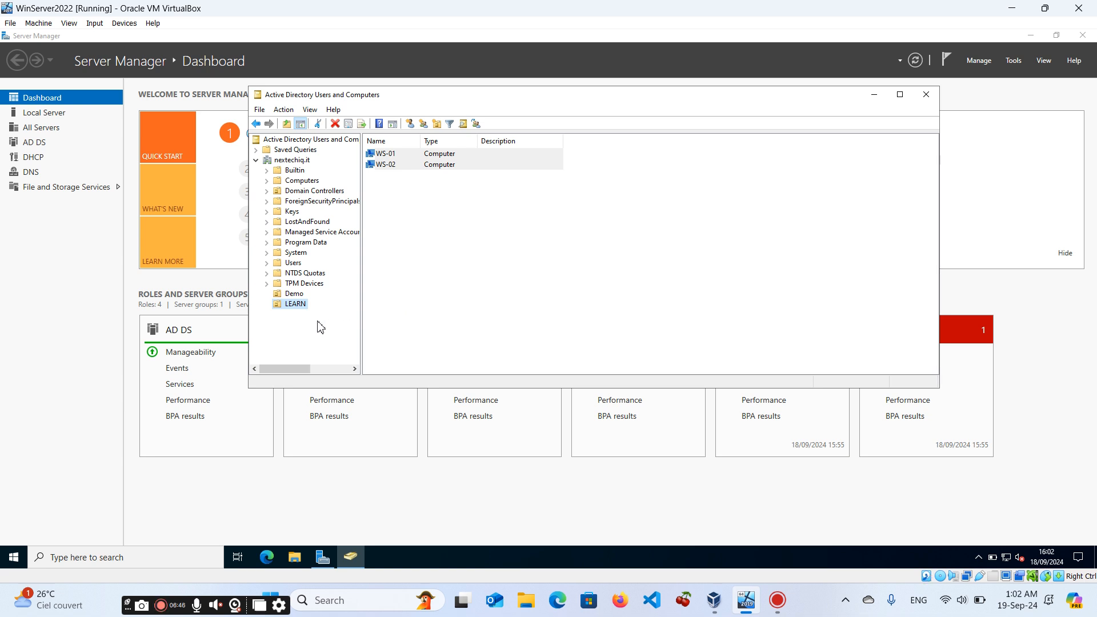
Create a global security group named IT Admins in the Demo unit.
{"action": "left_click", "coordinate": [291, 295]}
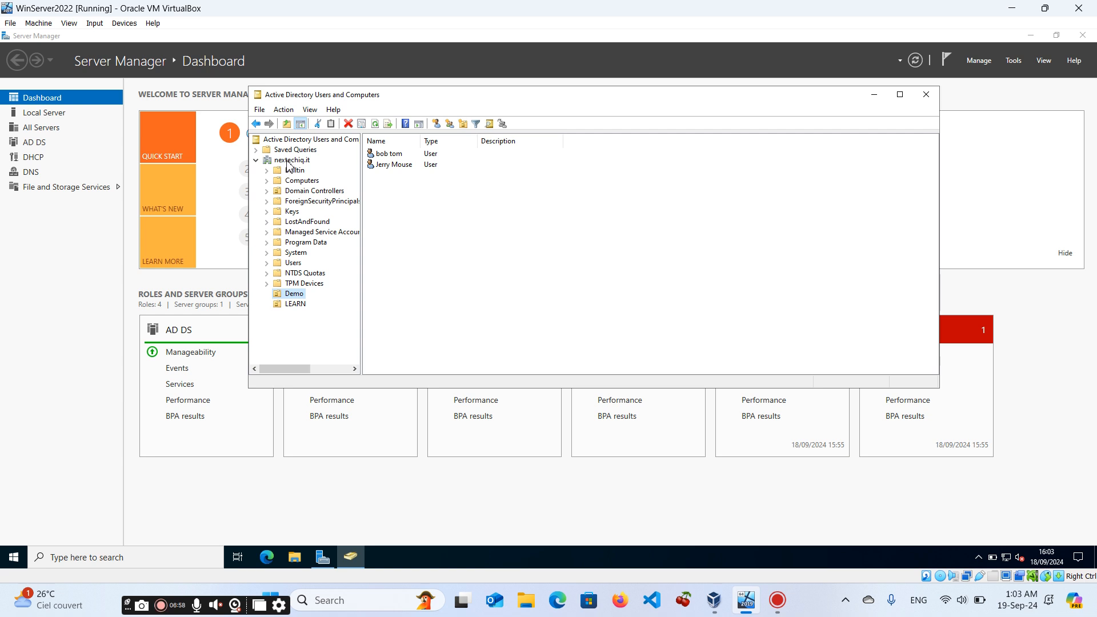
{"action": "right_click", "coordinate": [294, 296]}
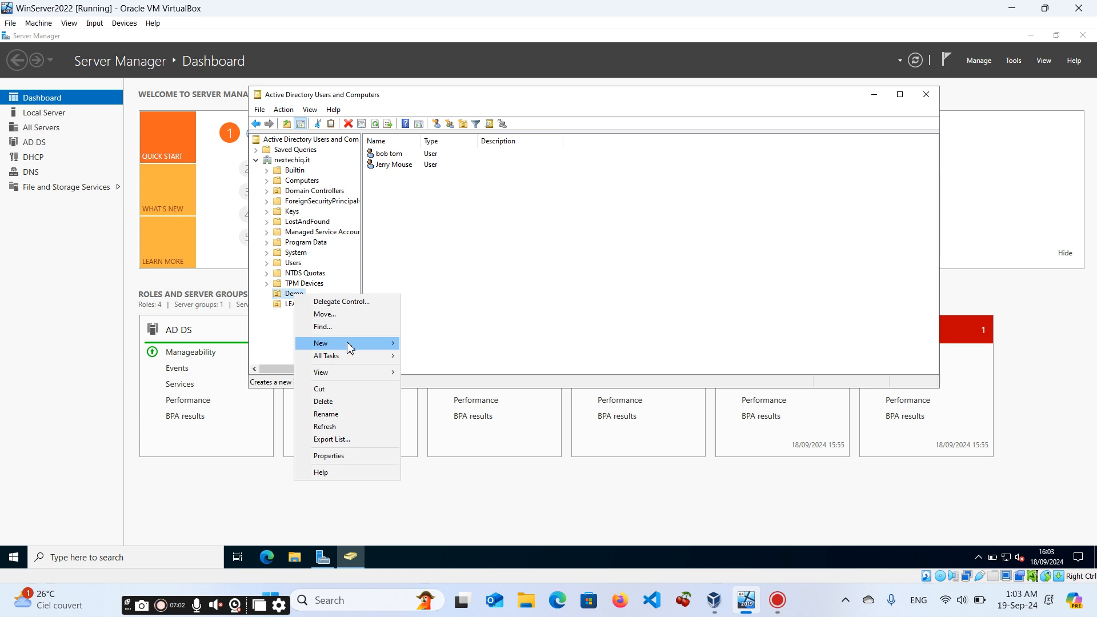
{"action": "mouse_move", "coordinate": [379, 345]}
{"action": "left_click", "coordinate": [427, 369]}
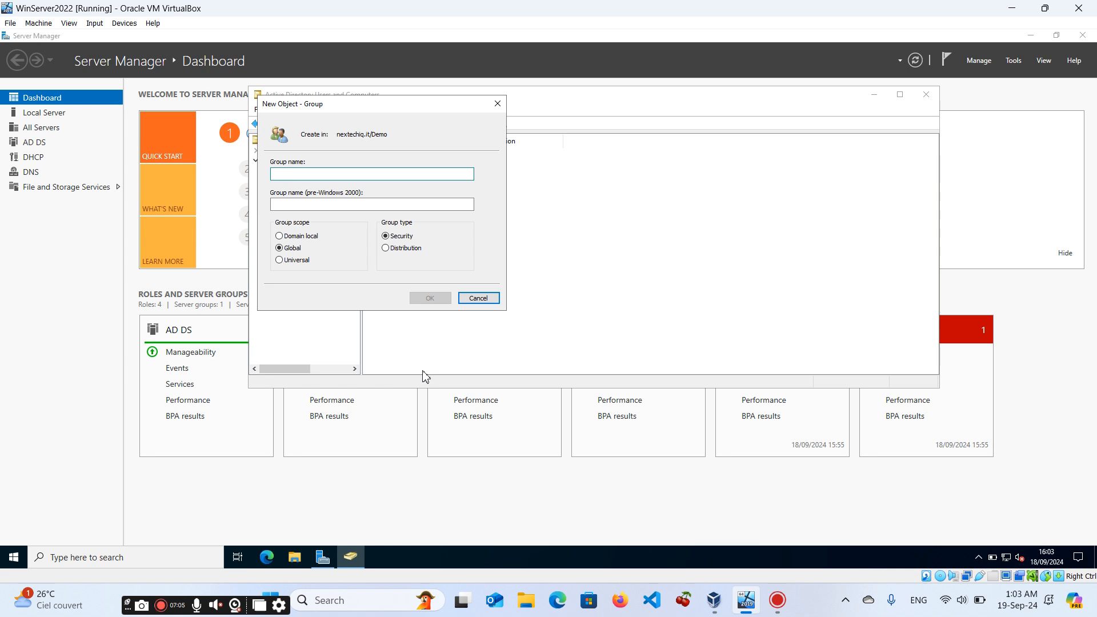
{"action": "type", "text": "IT Ad"}
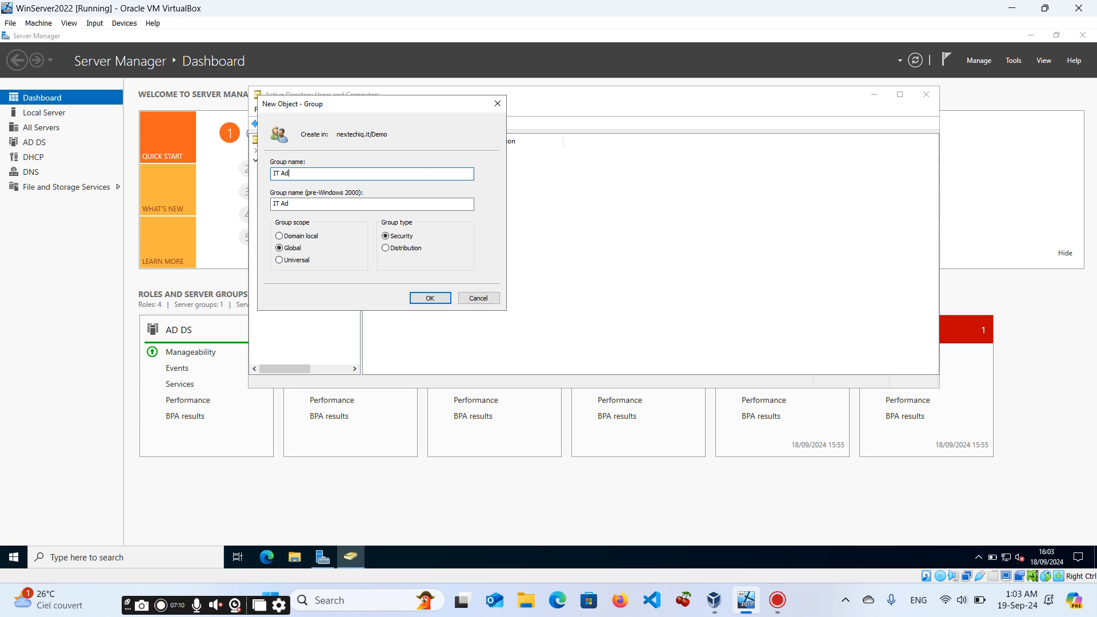
{"action": "type", "text": "mins"}
{"action": "left_click", "coordinate": [430, 299]}
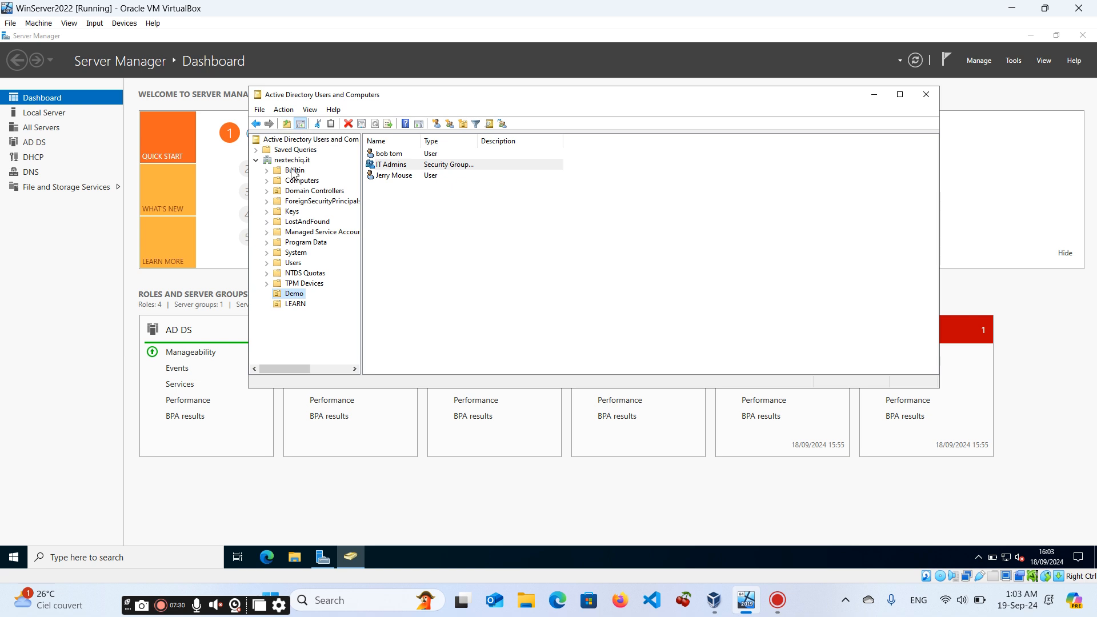
Create a global security group named HR in the Demo unit.
{"action": "right_click", "coordinate": [304, 296]}
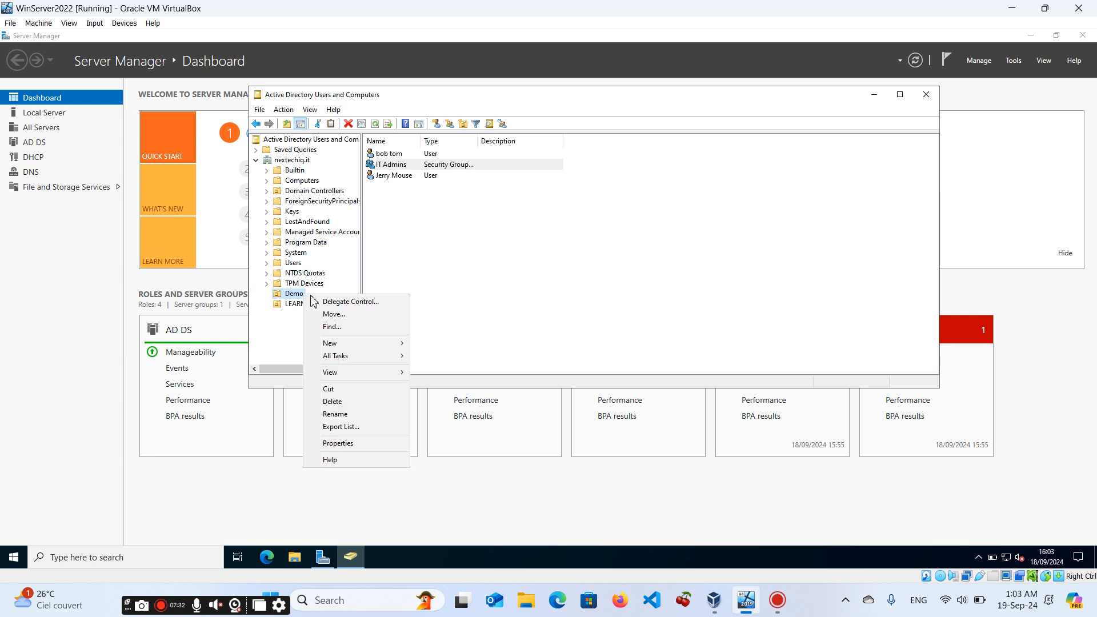
{"action": "mouse_move", "coordinate": [360, 347]}
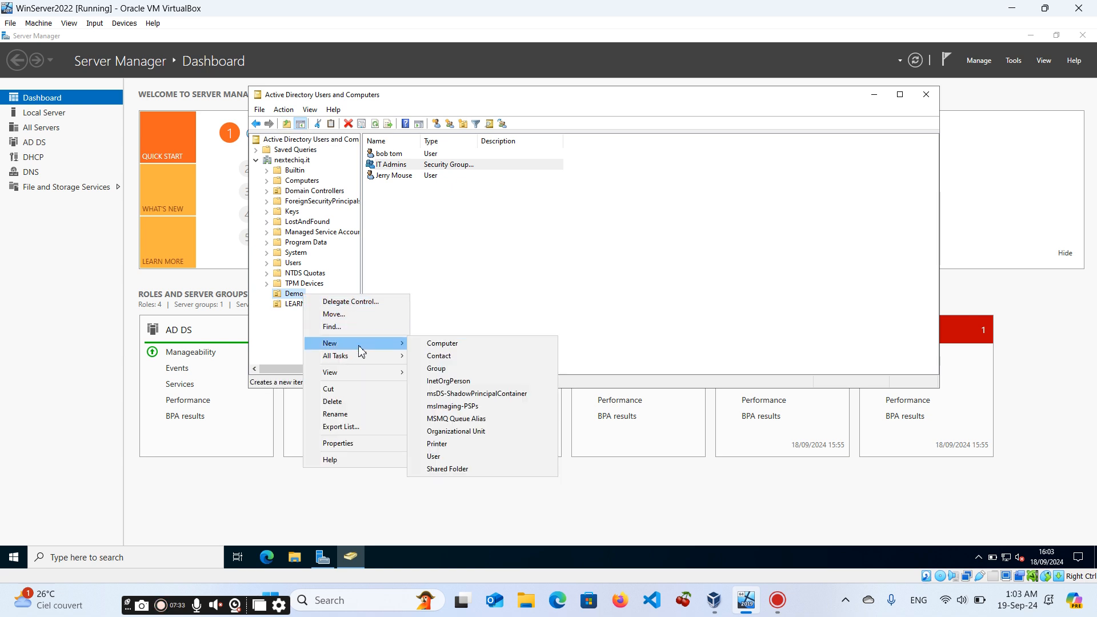
{"action": "left_click", "coordinate": [445, 369]}
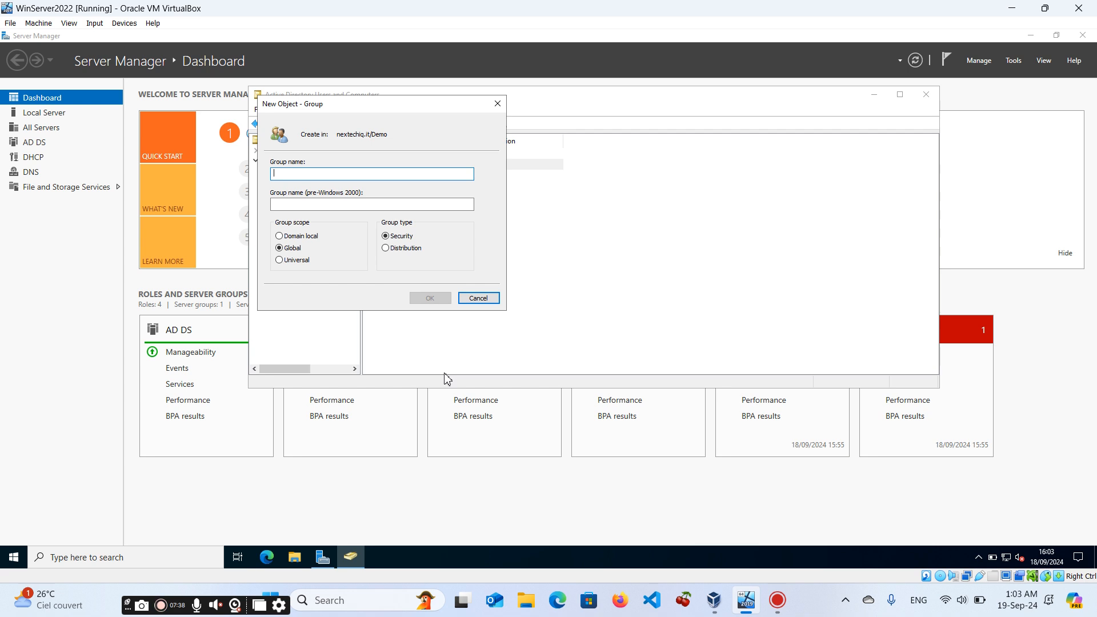
{"action": "type", "text": "HR"}
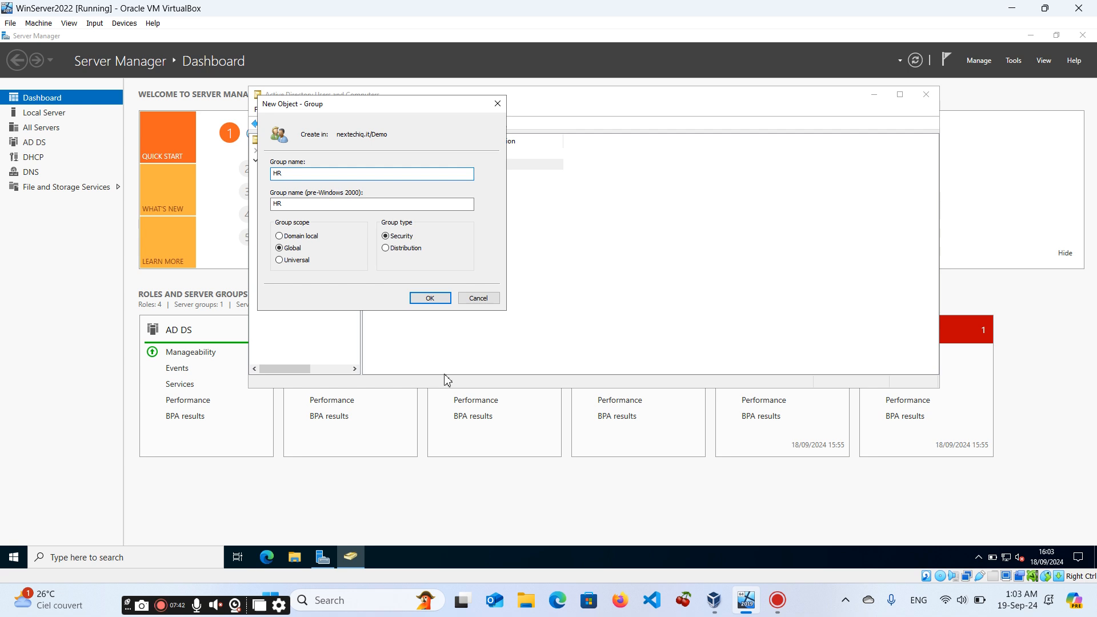
{"action": "left_click", "coordinate": [430, 298]}
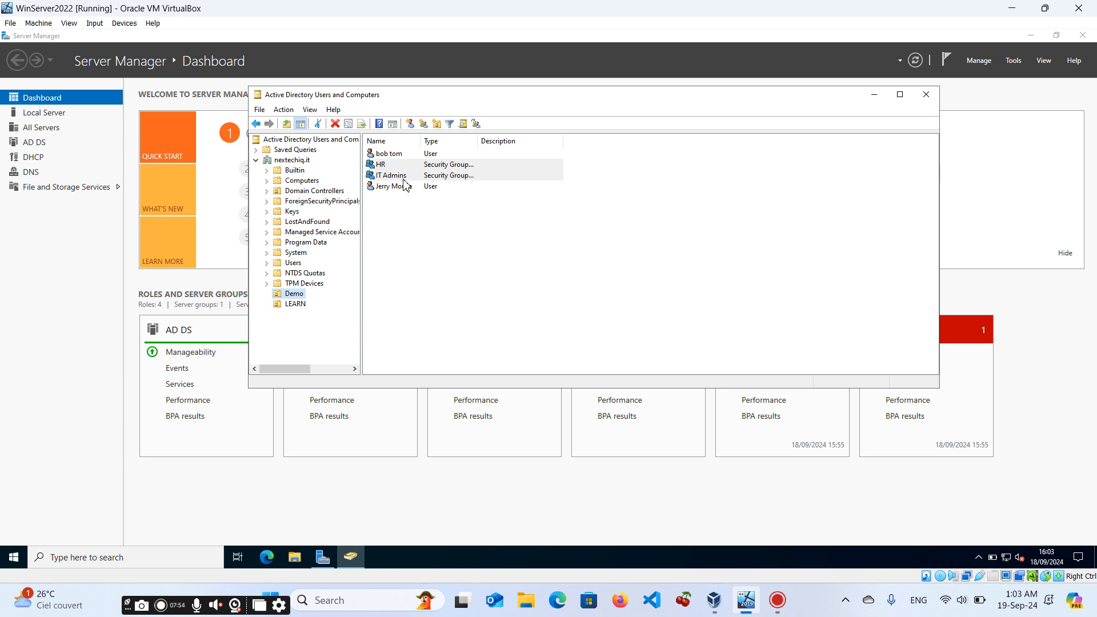
Open the IT Admins group's properties and view its members list.
{"action": "double_click", "coordinate": [403, 175]}
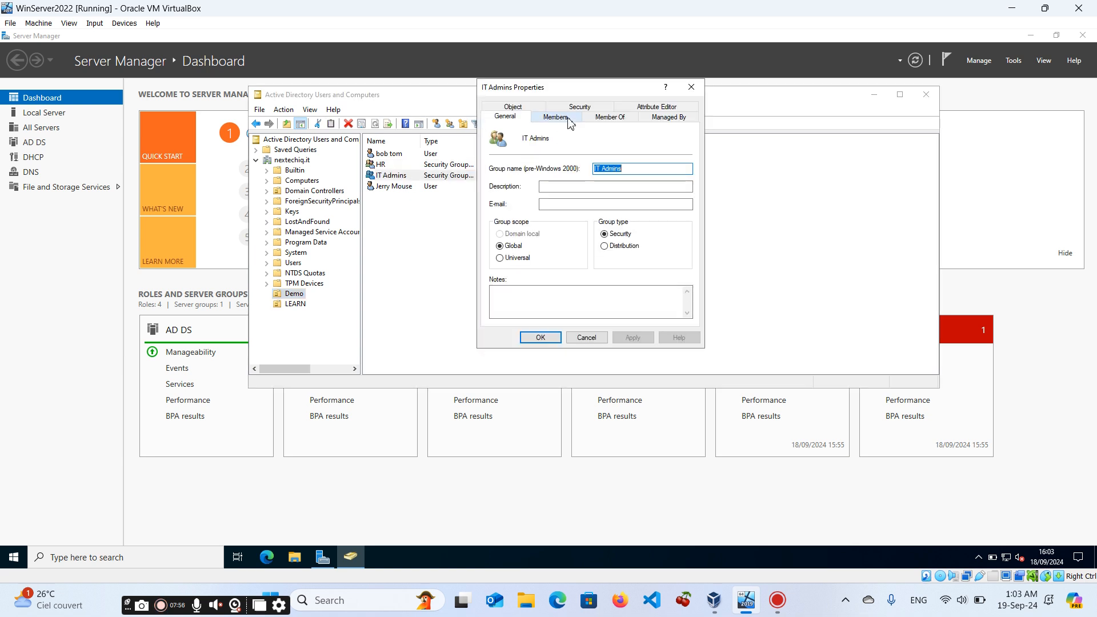
{"action": "left_click", "coordinate": [570, 122]}
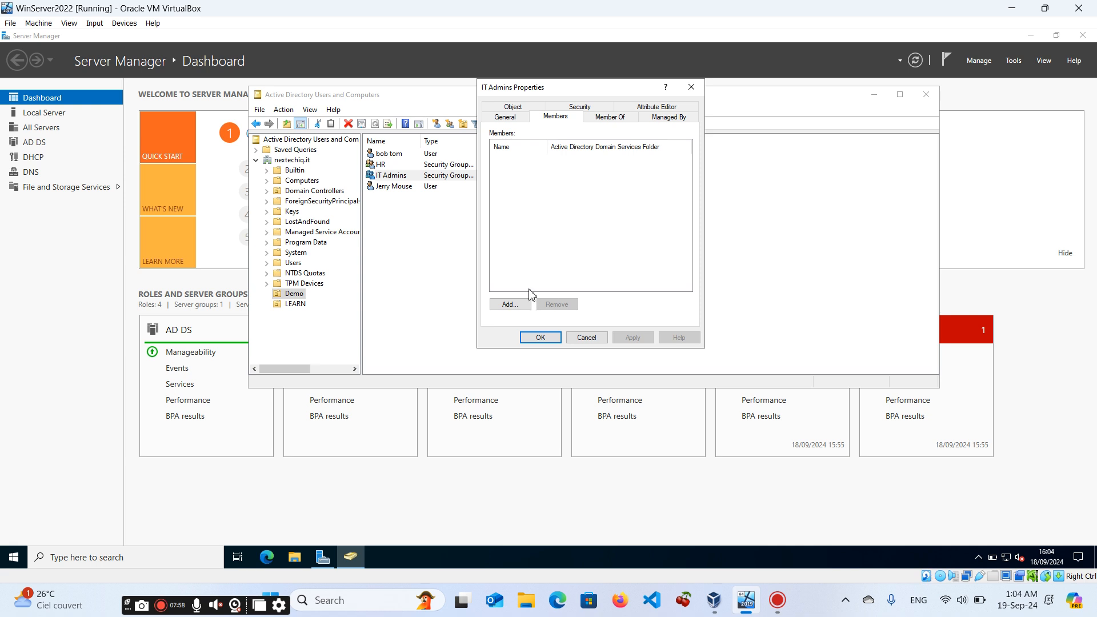
{"action": "left_click", "coordinate": [692, 87]}
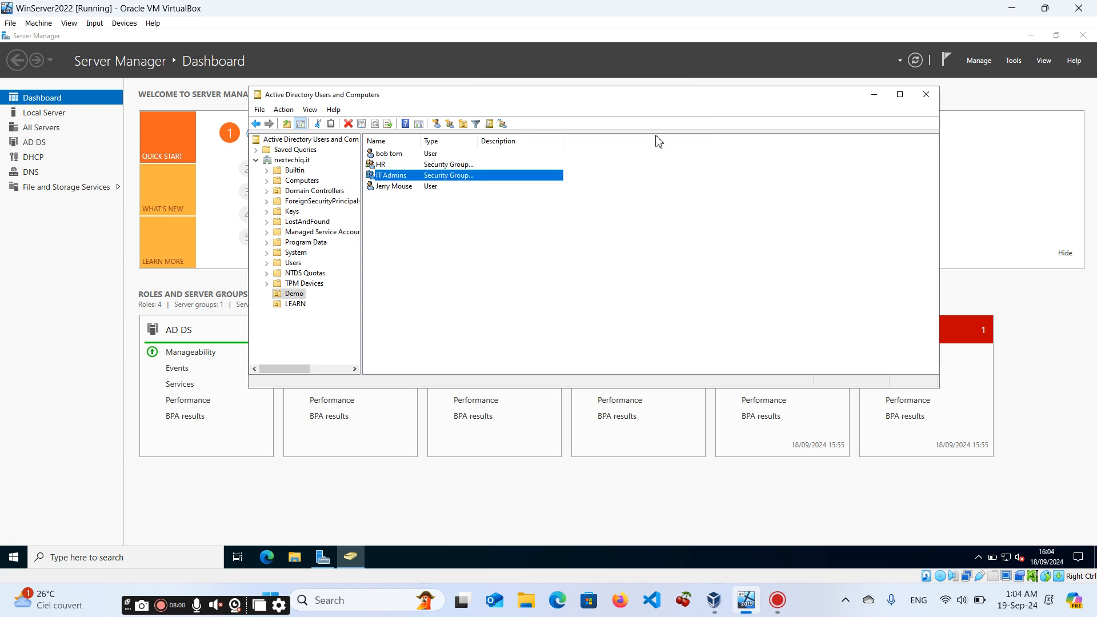
Add the bob user account as a member of the IT Admins group and apply the change.
{"action": "double_click", "coordinate": [400, 175]}
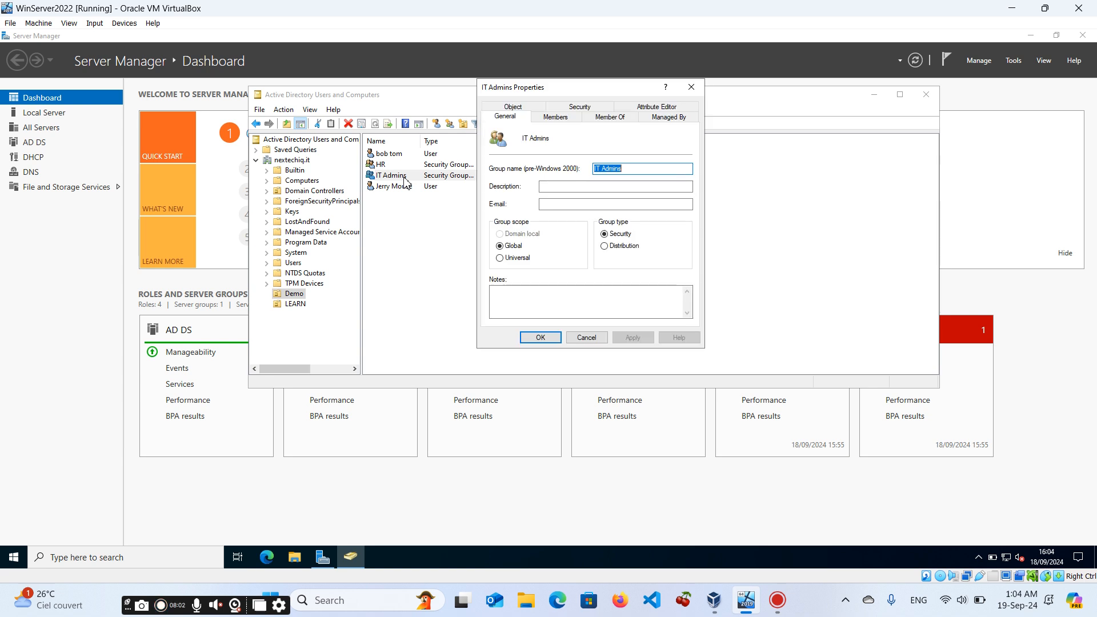
{"action": "left_click", "coordinate": [555, 117]}
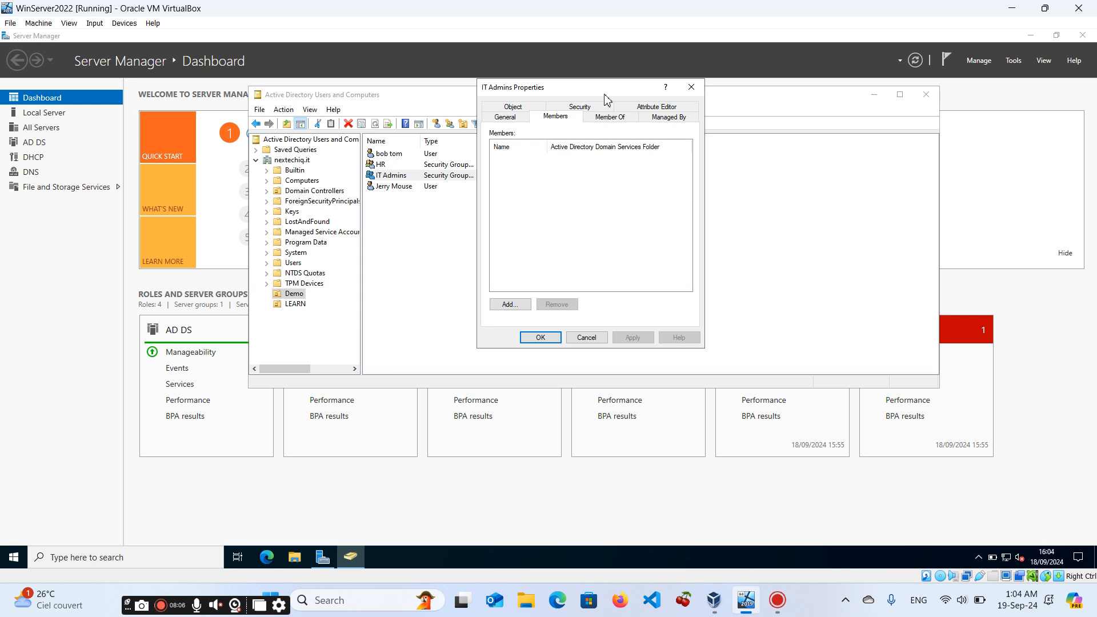
{"action": "left_click_drag", "start_coordinate": [607, 97], "coordinate": [746, 132]}
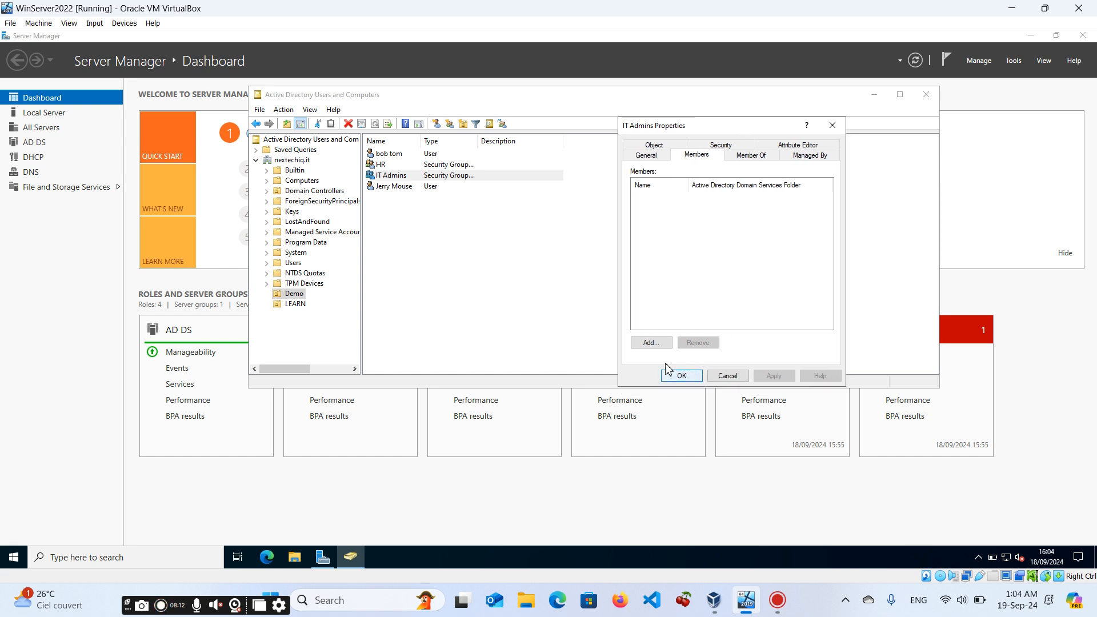
{"action": "left_click", "coordinate": [646, 346]}
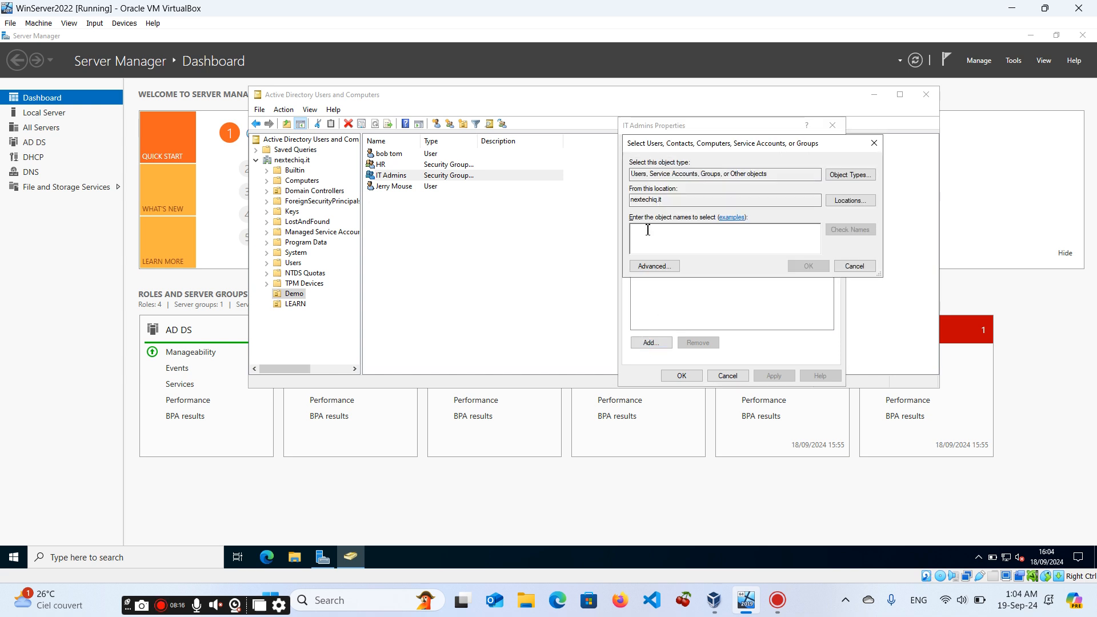
{"action": "type", "text": "bob"}
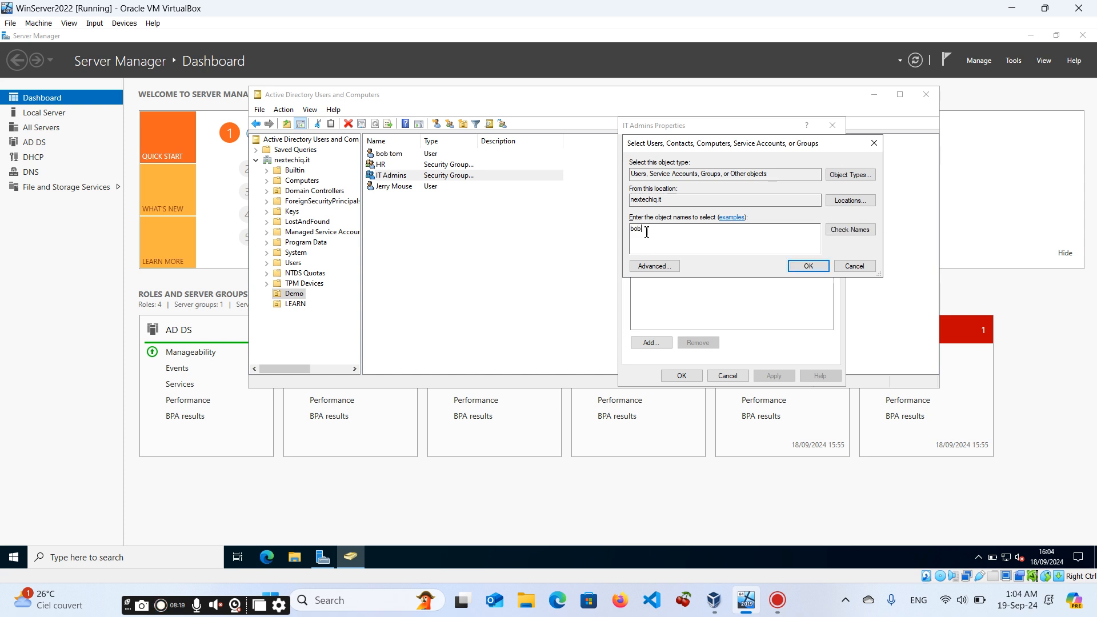
{"action": "left_click", "coordinate": [847, 231]}
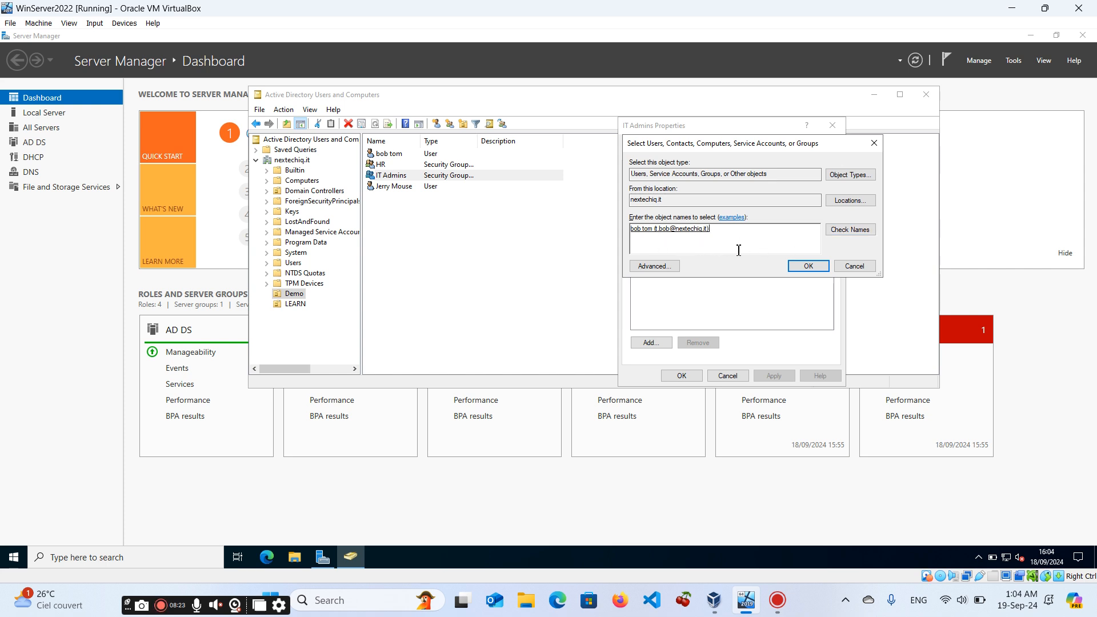
{"action": "left_click_drag", "start_coordinate": [731, 237], "coordinate": [632, 240]}
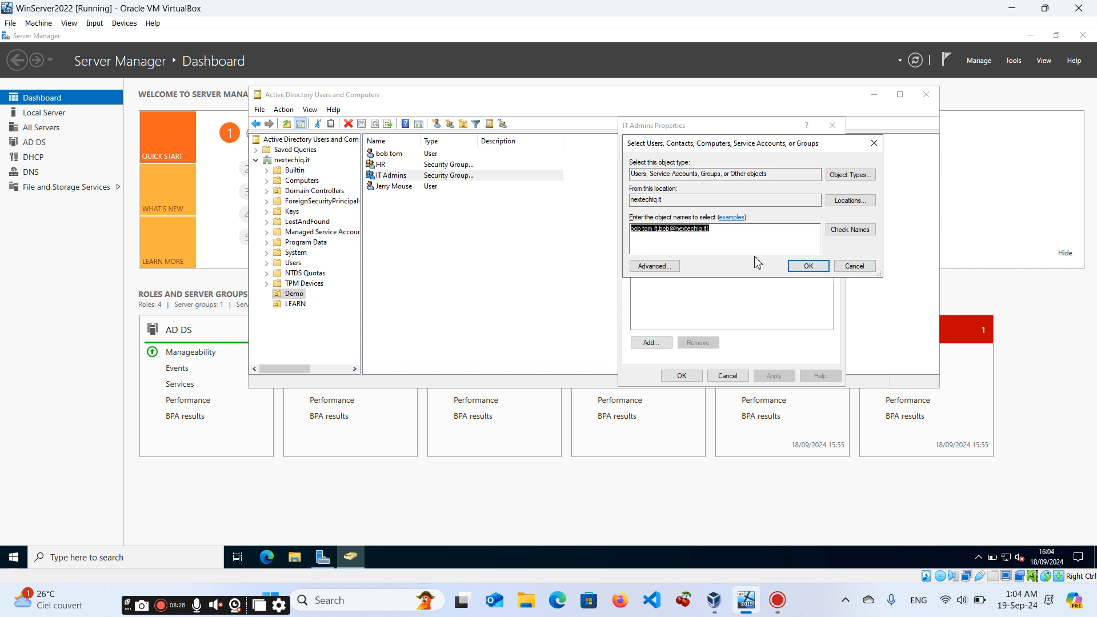
{"action": "left_click", "coordinate": [809, 266]}
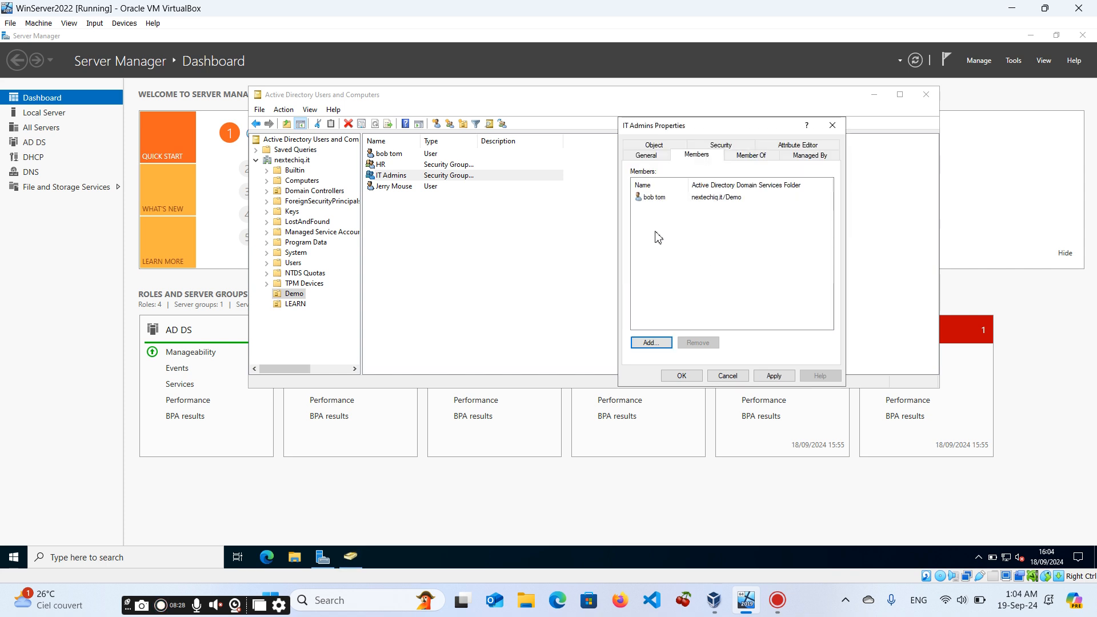
{"action": "left_click", "coordinate": [772, 376]}
{"action": "left_click", "coordinate": [683, 376]}
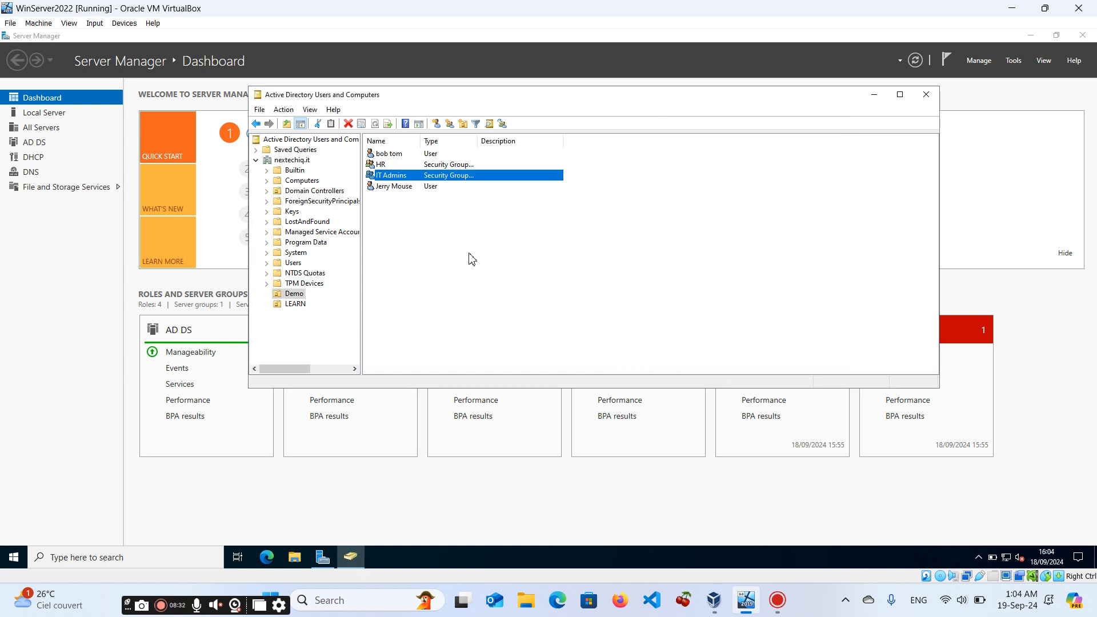
Add the jerry user account as a member of the HR group and apply the change.
{"action": "left_click", "coordinate": [391, 166]}
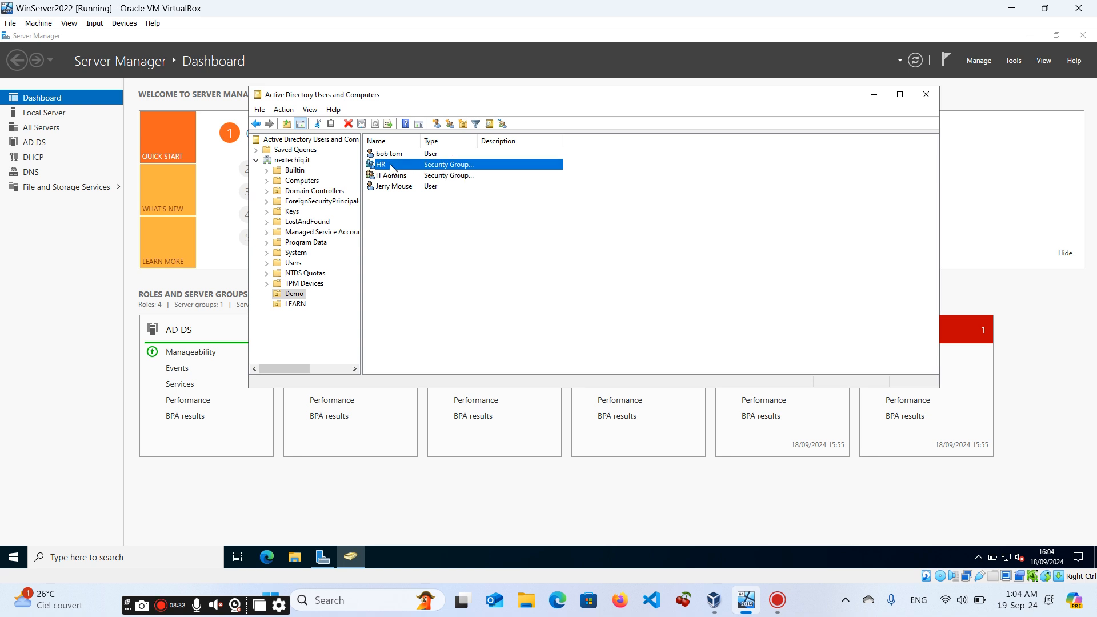
{"action": "double_click", "coordinate": [393, 168]}
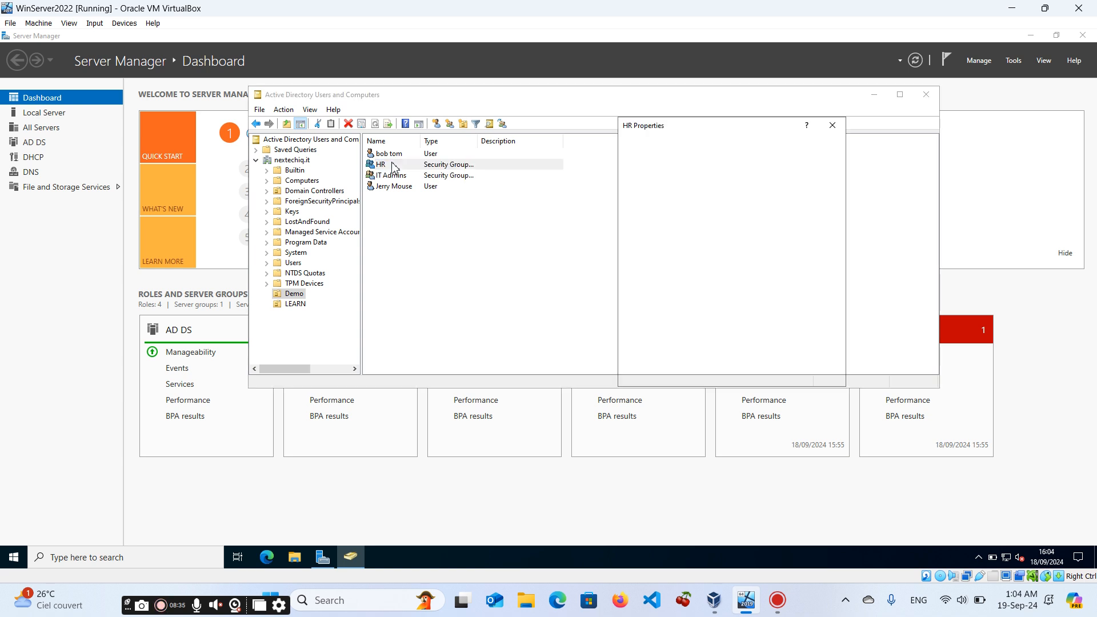
{"action": "left_click", "coordinate": [696, 155]}
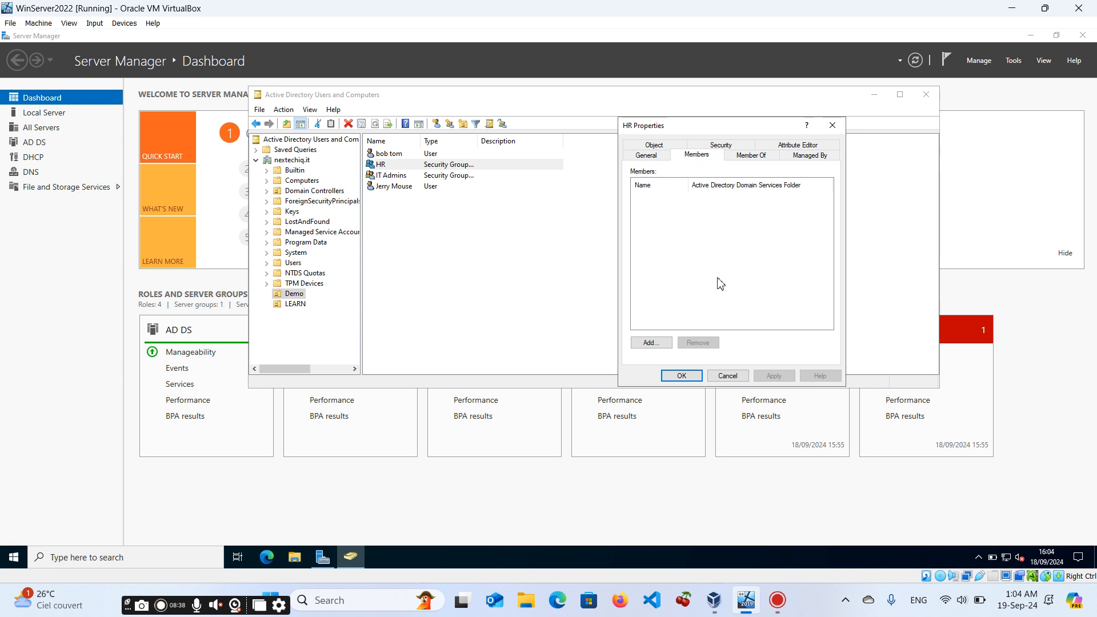
{"action": "left_click", "coordinate": [645, 343]}
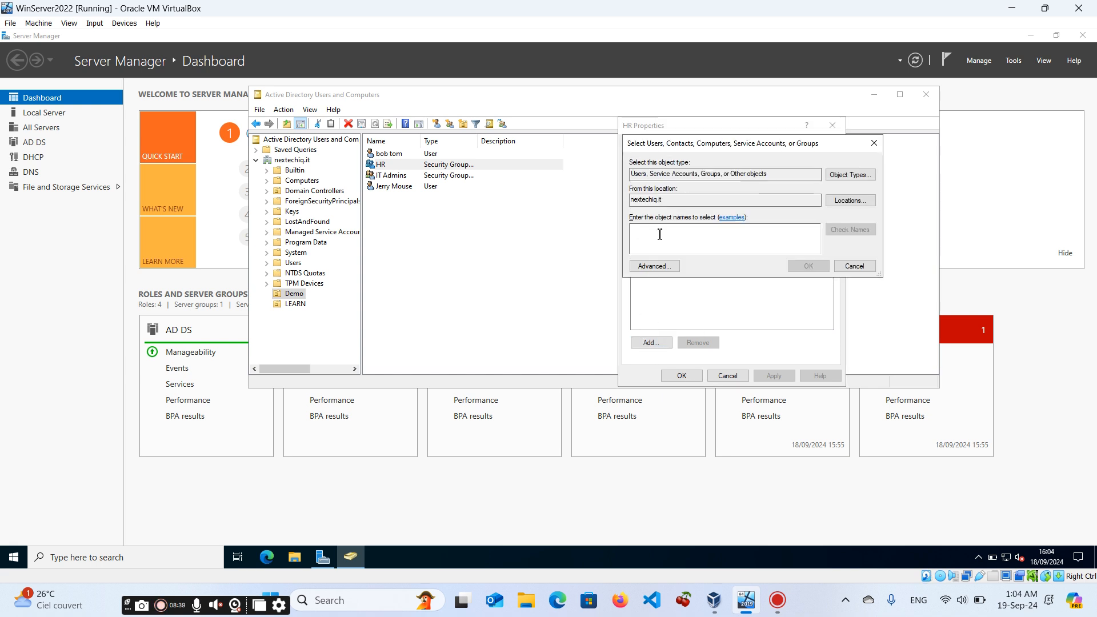
{"action": "type", "text": "jerr"}
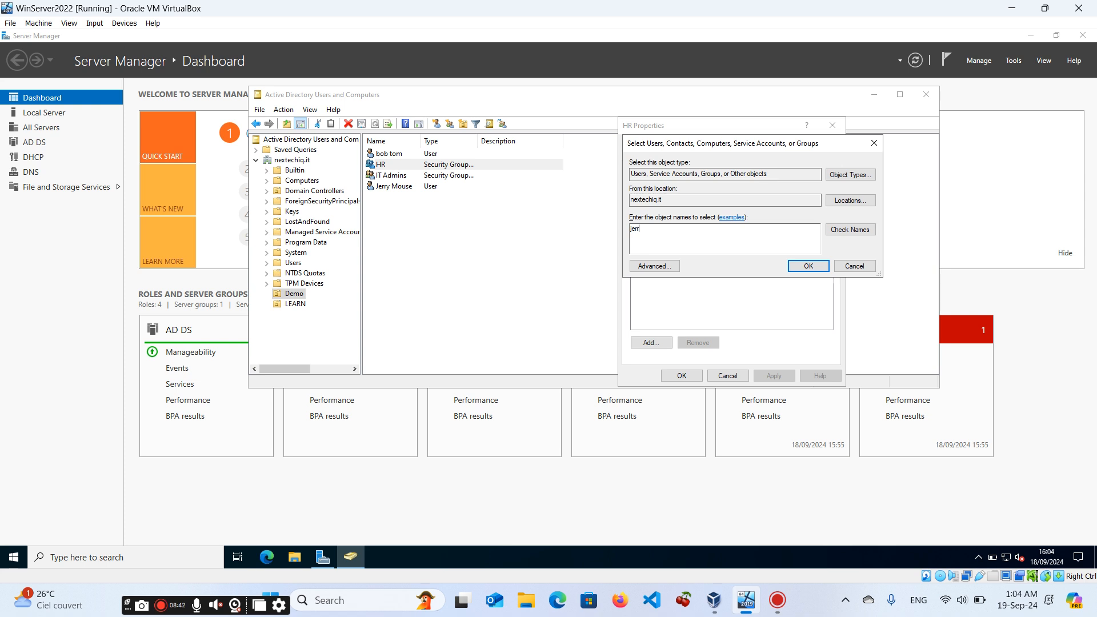
{"action": "left_click", "coordinate": [859, 230]}
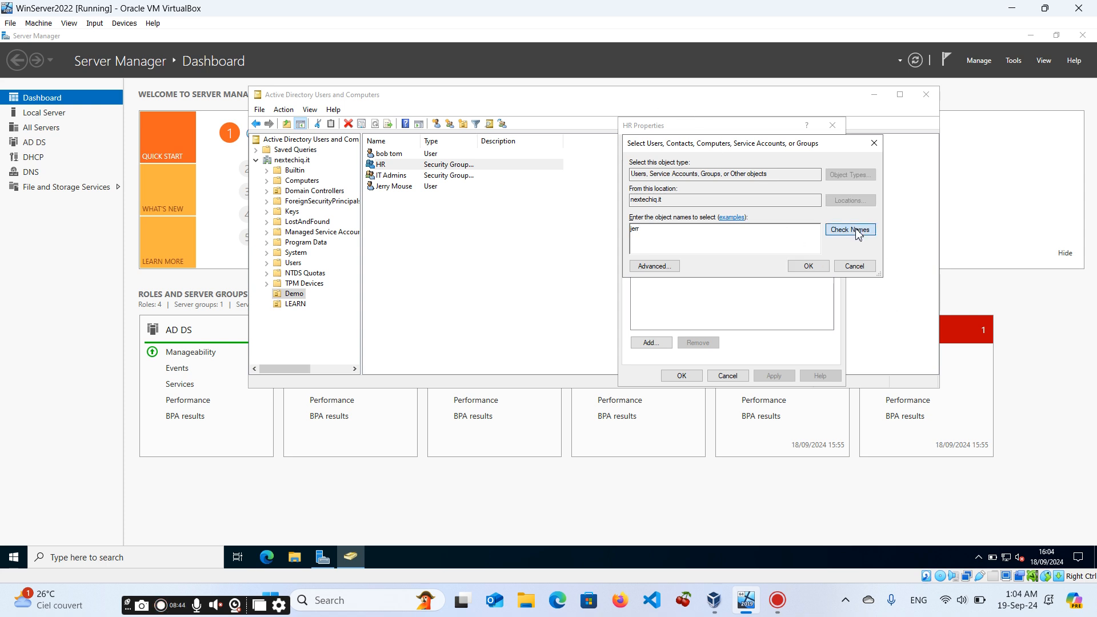
{"action": "left_click", "coordinate": [795, 268]}
{"action": "left_click", "coordinate": [774, 375]}
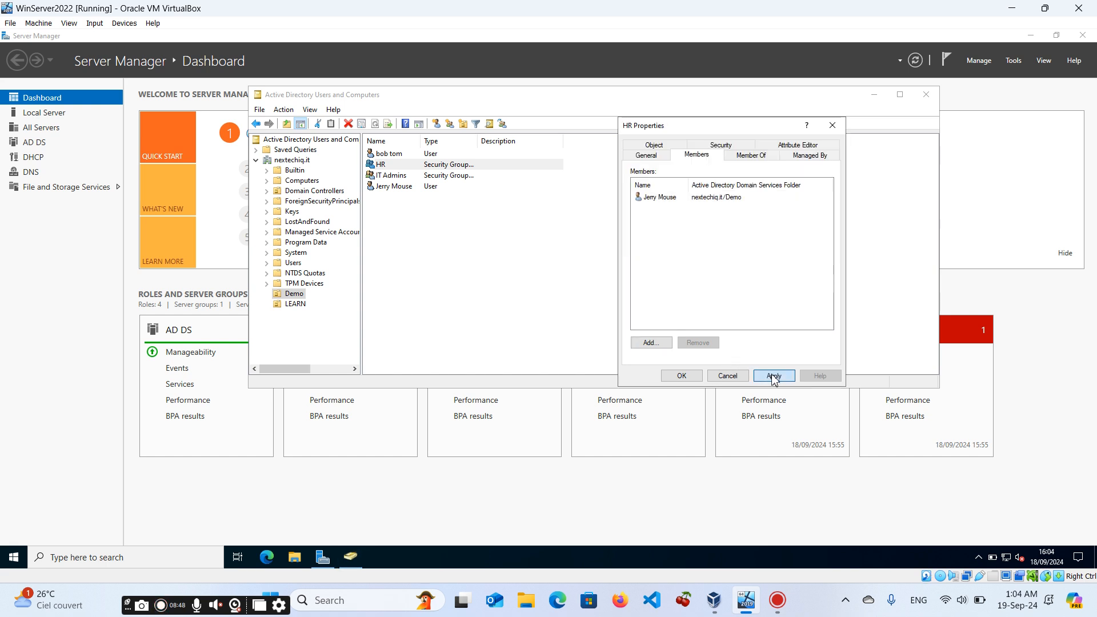
{"action": "left_click", "coordinate": [691, 377]}
Close the Active Directory Users and Computers console.
{"action": "left_click", "coordinate": [531, 276]}
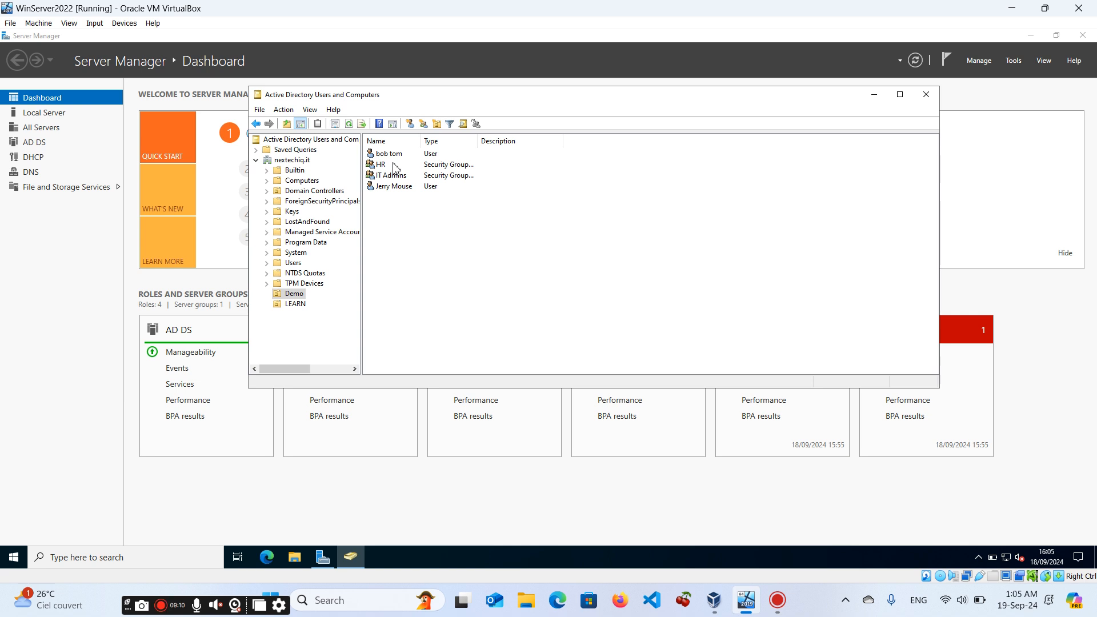
{"action": "left_click", "coordinate": [393, 165]}
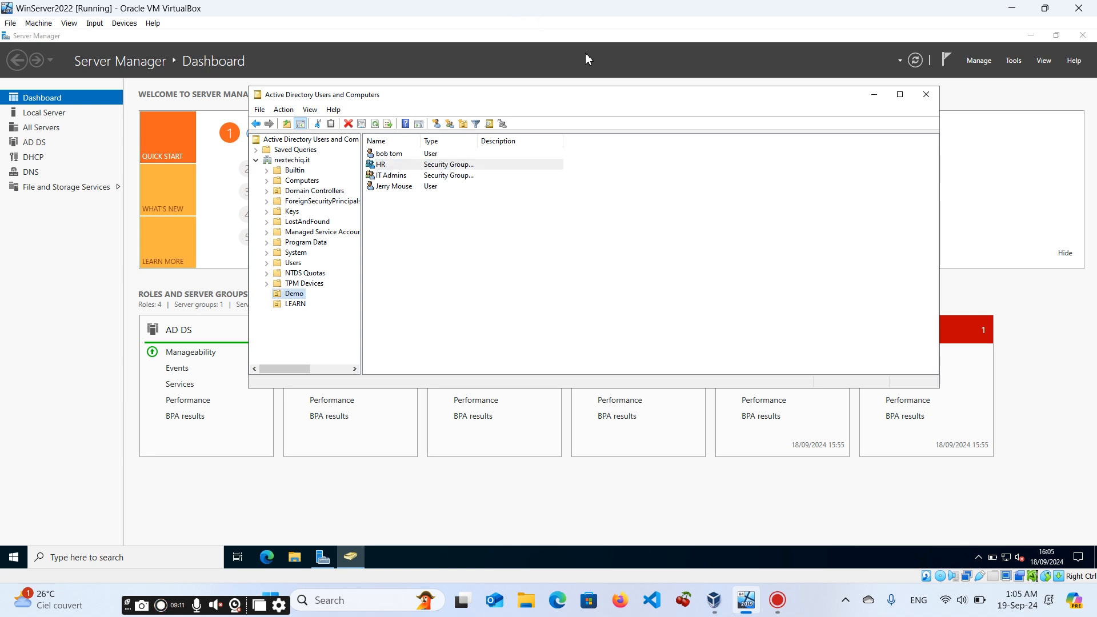
{"action": "left_click", "coordinate": [927, 95]}
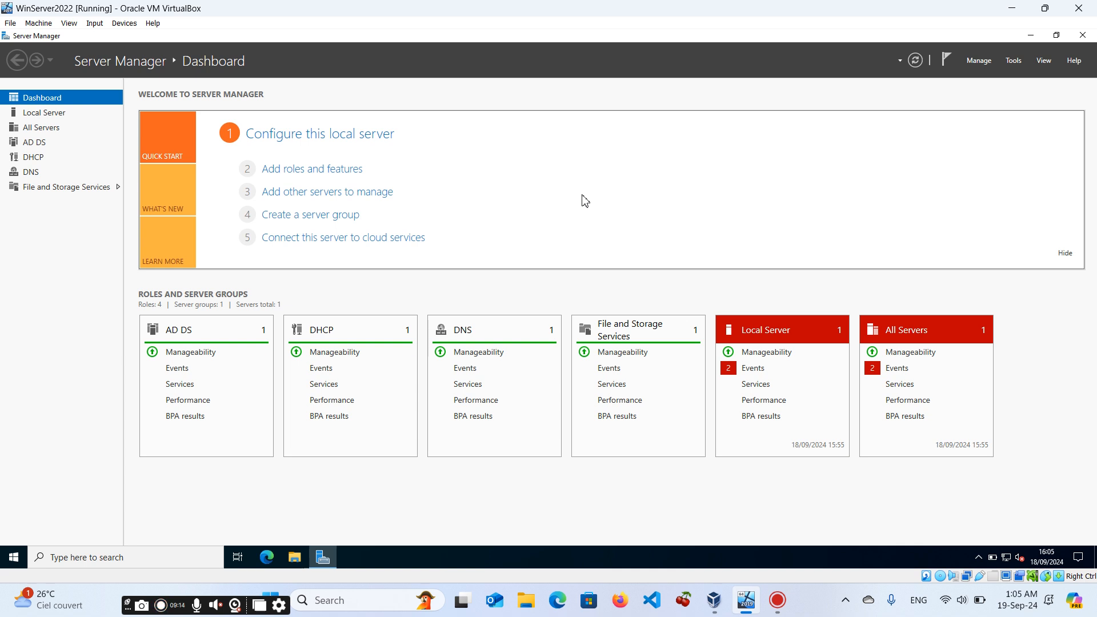